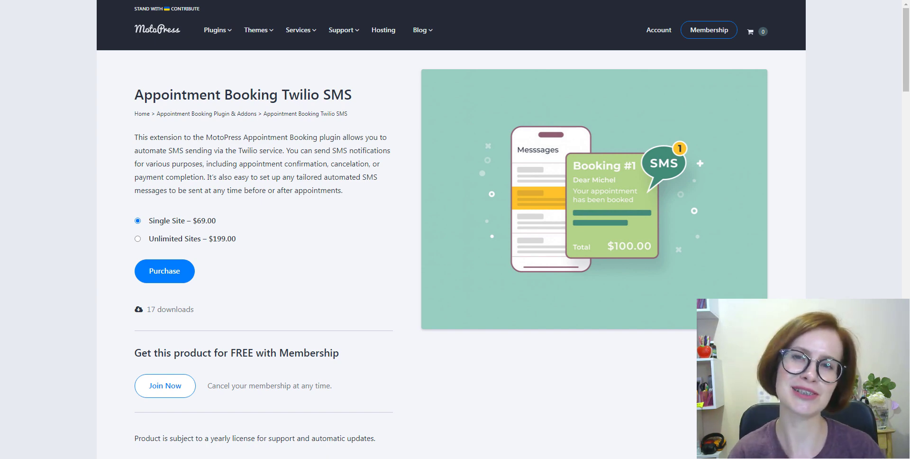
Scroll down the page while installing the Appointment Booking Twilio SMS plugin
scroll(451, 230, "down", 10)
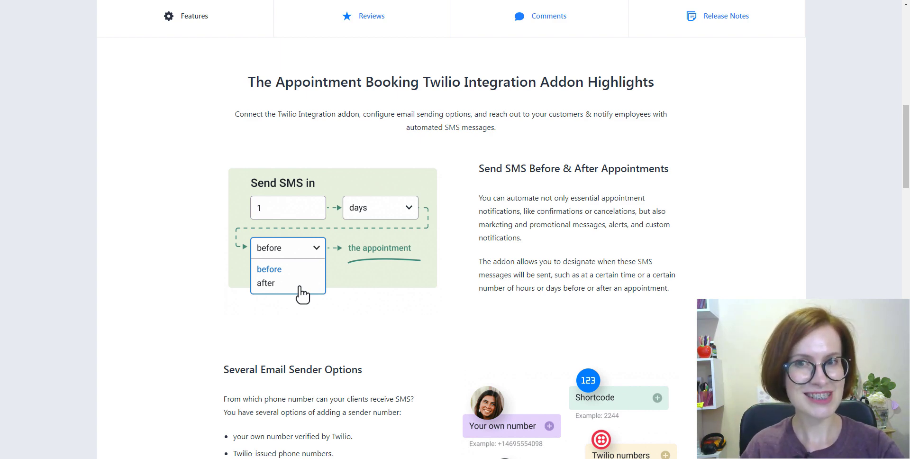
scroll(451, 237, "down", 6)
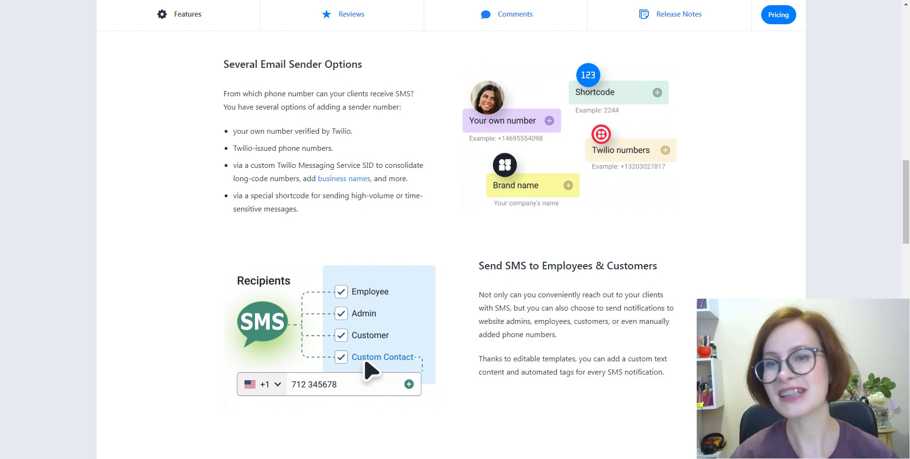
scroll(450, 237, "down", 8)
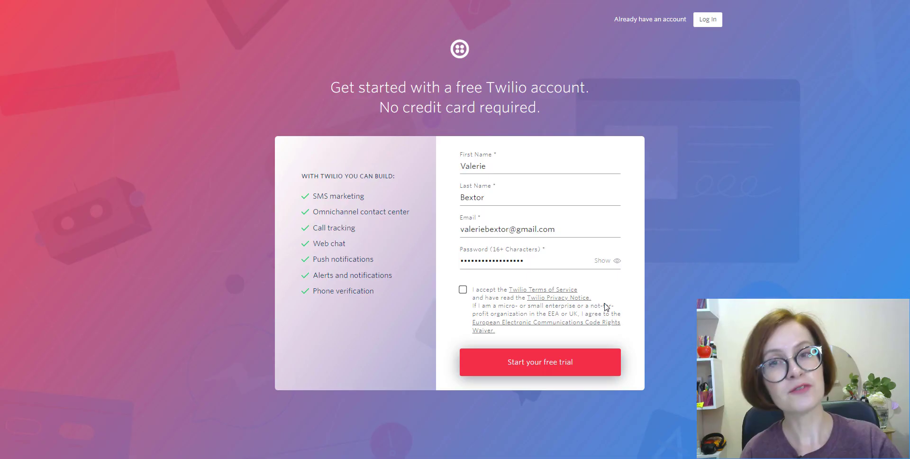
Accept the terms, start the free trial, and verify the e-mail and SMS code
left_click(462, 290)
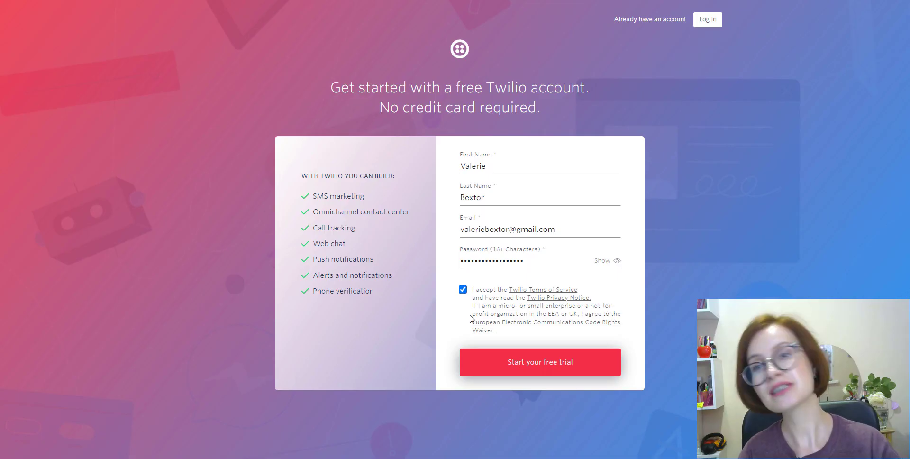
left_click(534, 373)
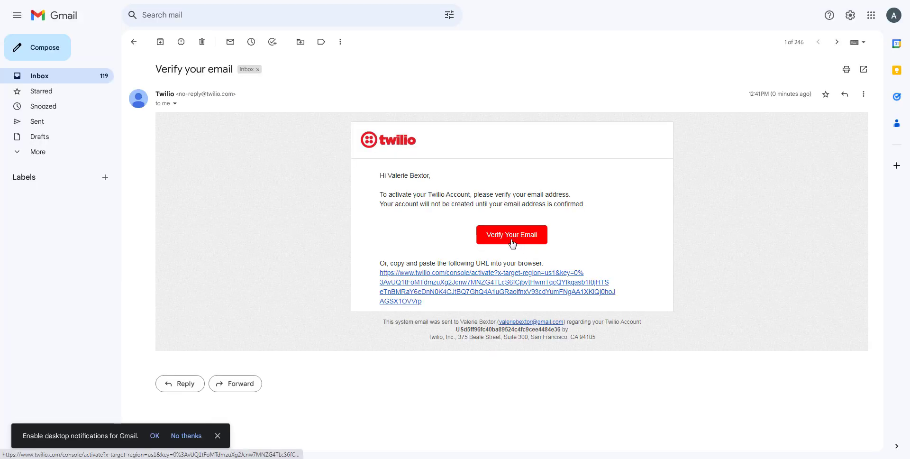
left_click(512, 235)
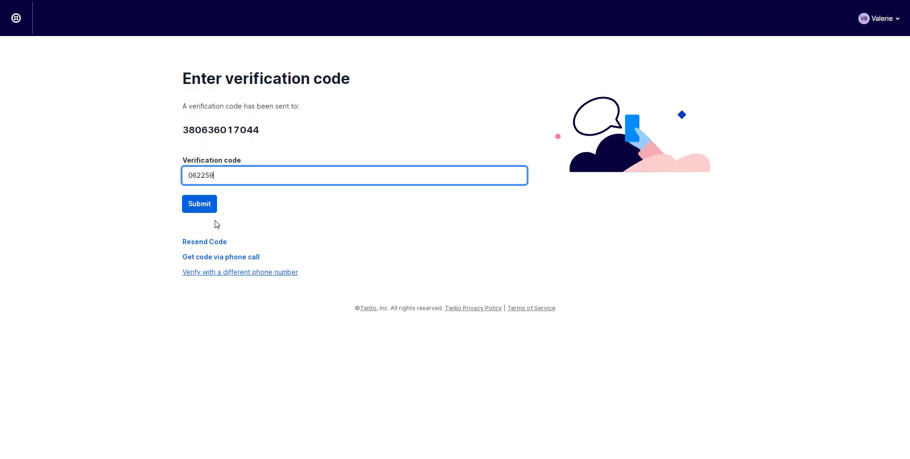
left_click(199, 211)
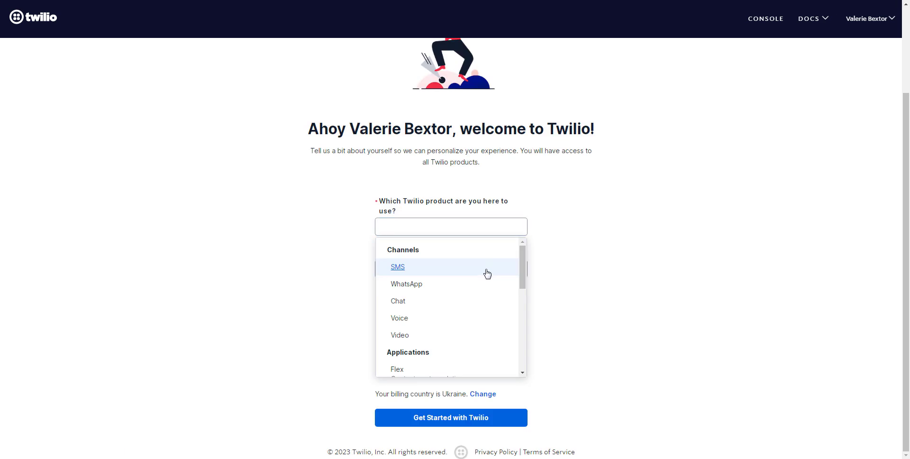
Answer onboarding with SMS, Alerts & Notifications, no code, and goal Something else
left_click(487, 274)
left_click(509, 269)
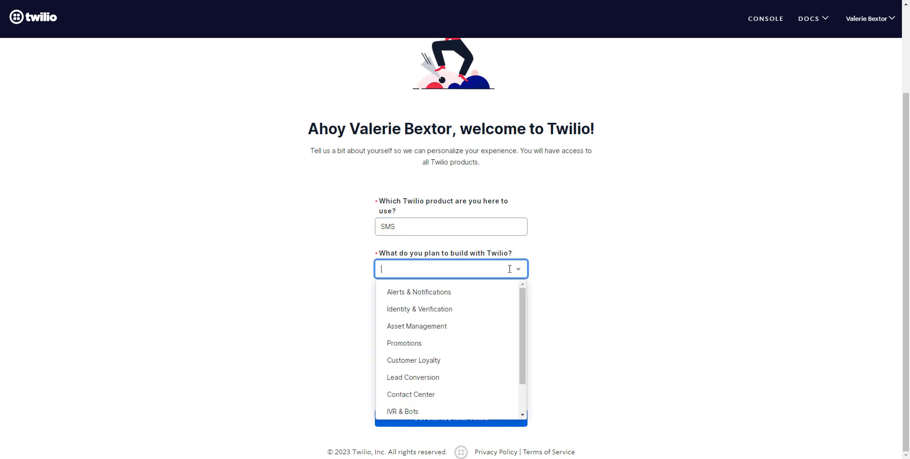
left_click(497, 293)
left_click(383, 361)
scroll(444, 414, "down", 1)
left_click(517, 366)
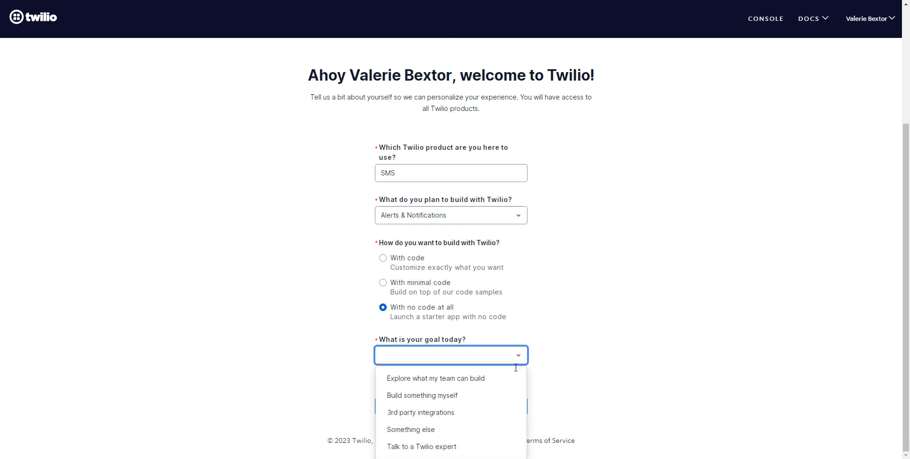
left_click(485, 429)
left_click(471, 427)
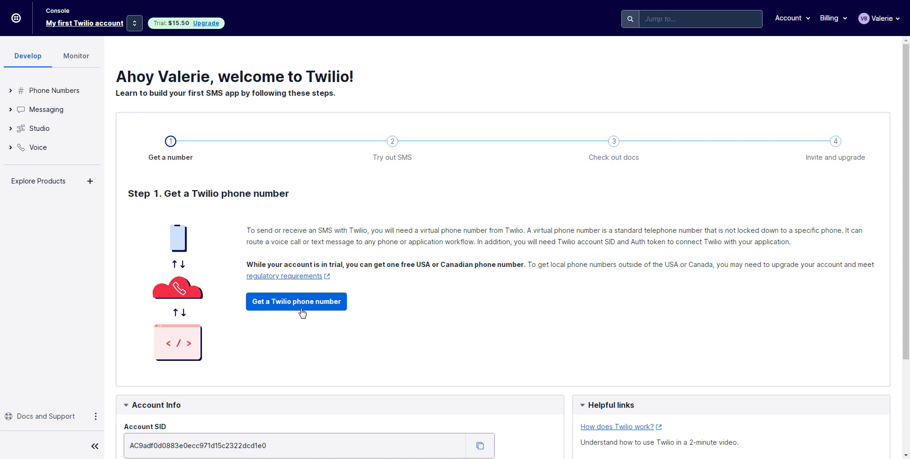
Get a free trial Twilio phone number and scroll down to Account Info
left_click(296, 308)
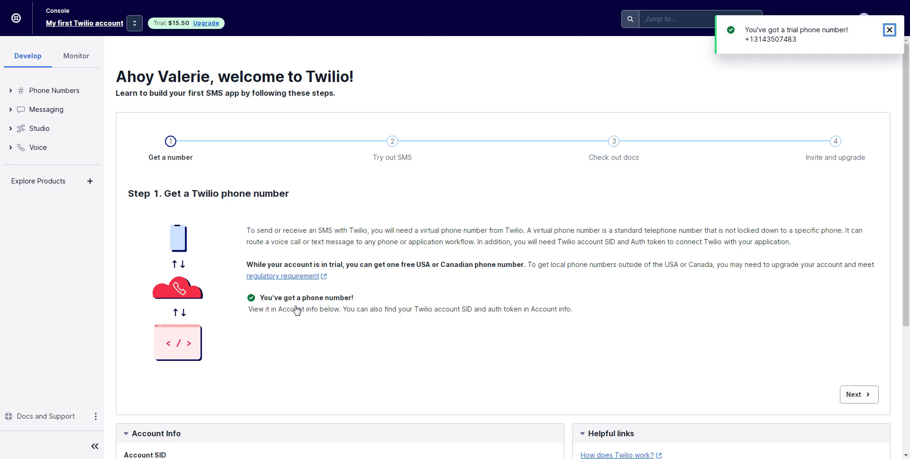
scroll(482, 360, "down", 4)
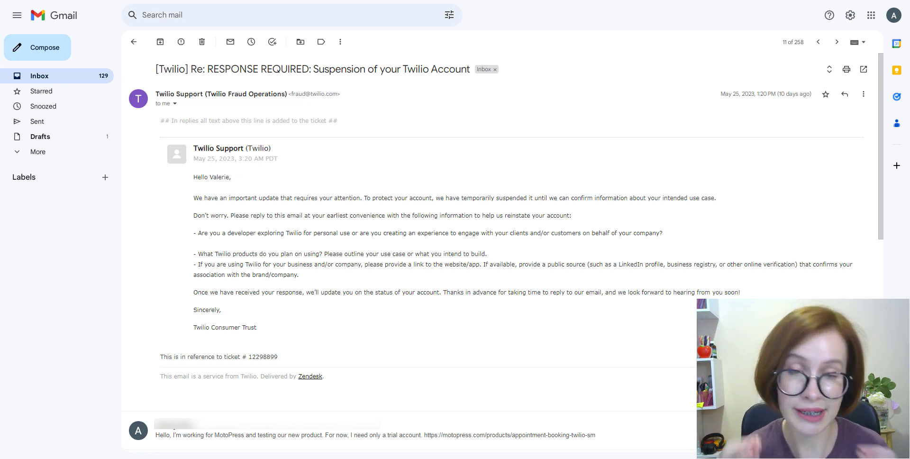
Read Twilio's reactivation reply, then return to the Twilio Console Account Info
scroll(502, 237, "down", 10)
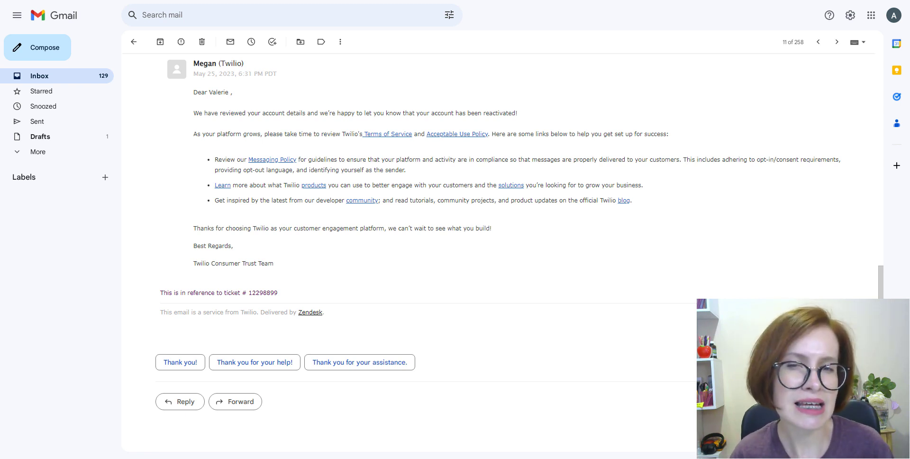
key("ctrl+Tab")
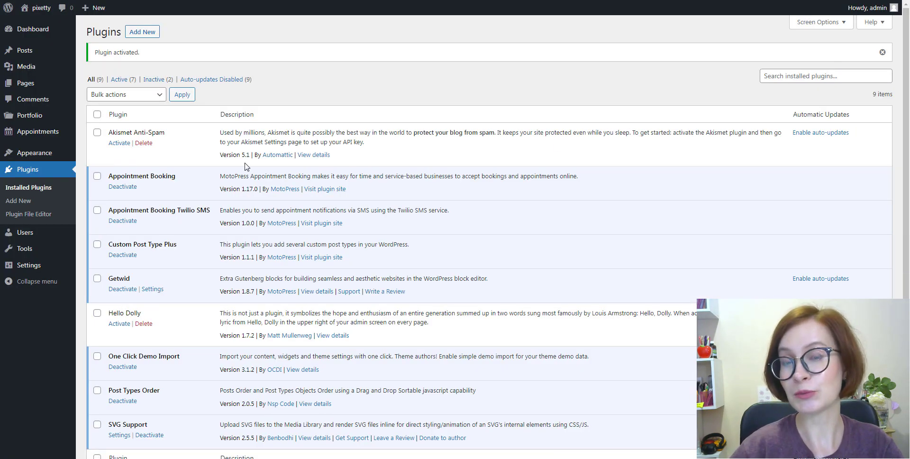
mouse_move(53, 138)
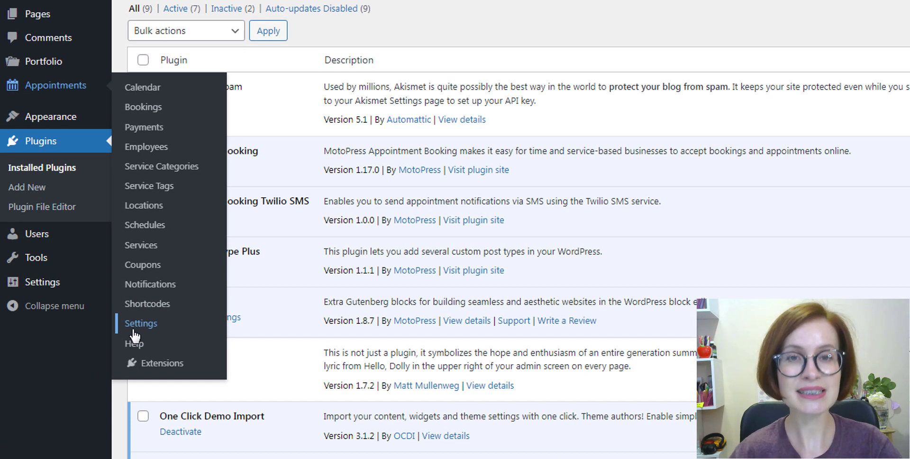
Set SMS Sender to Twilio SMS Notification Sender in the Notifications settings
left_click(135, 329)
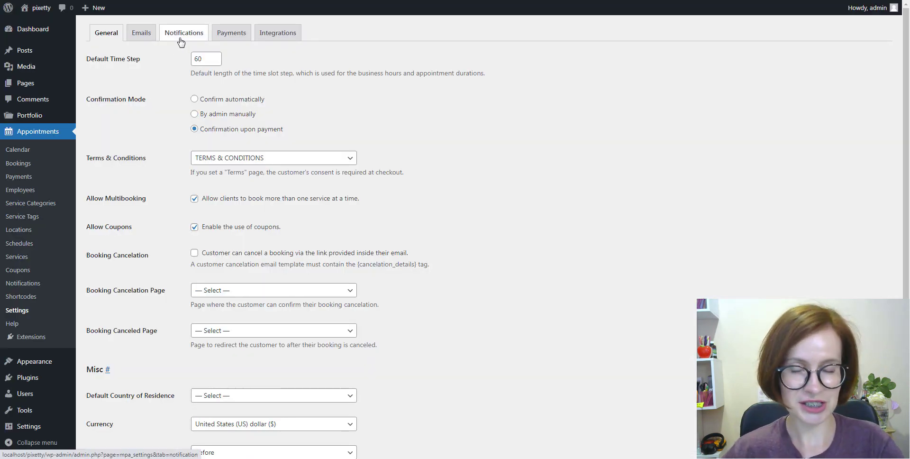
left_click(180, 40)
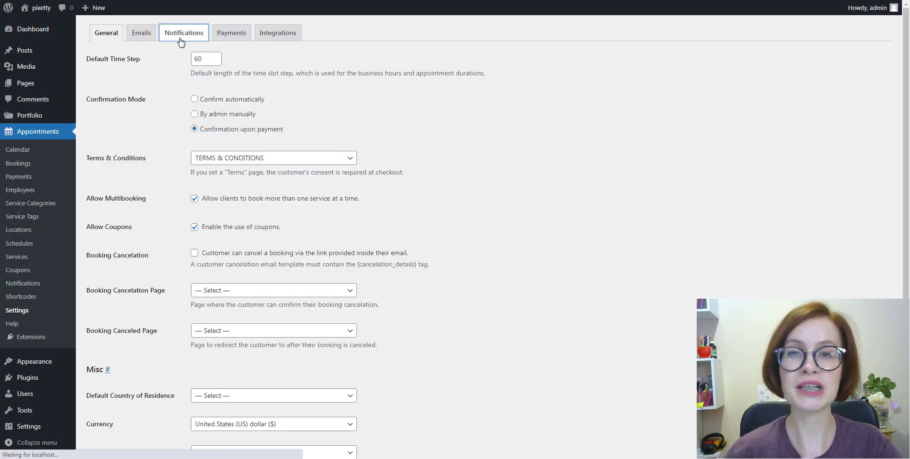
left_click(342, 189)
left_click(348, 211)
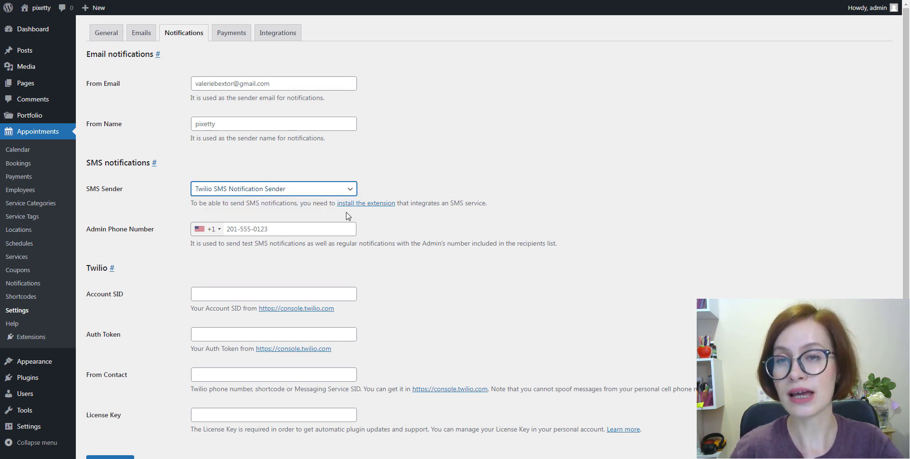
left_click(364, 232)
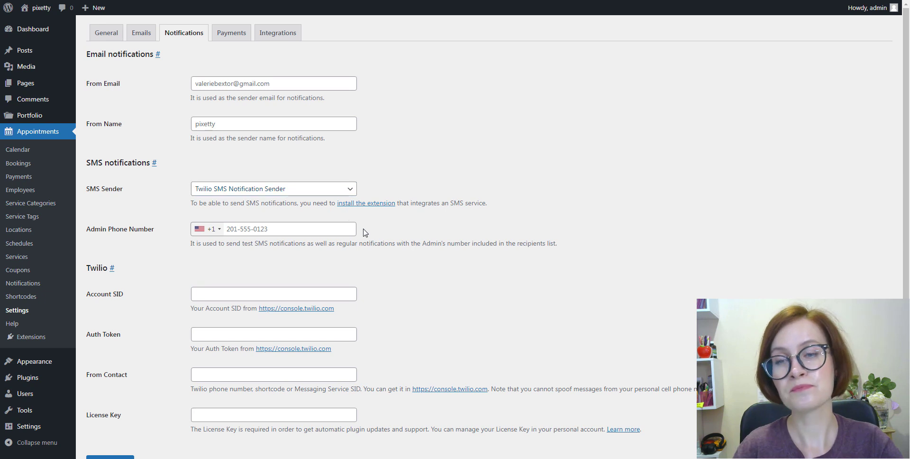
Choose the country code for the Admin Phone Number
left_click(220, 231)
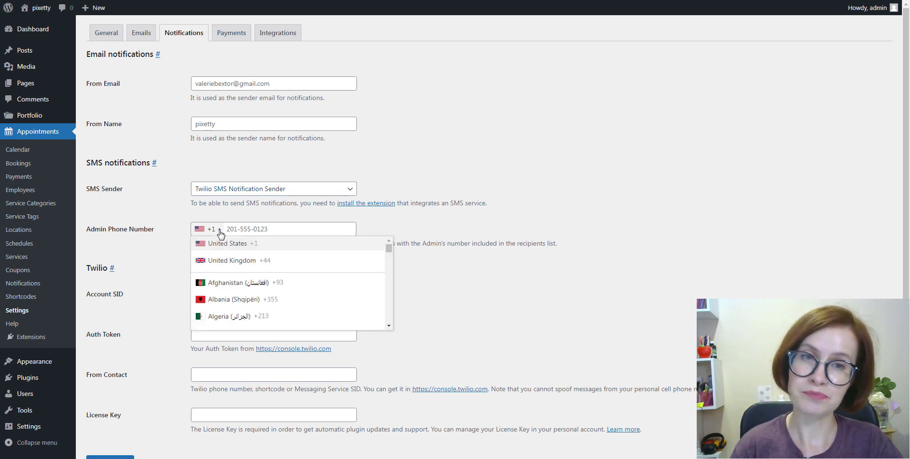
scroll(220, 265, "down", 2)
scroll(221, 273, "down", 2)
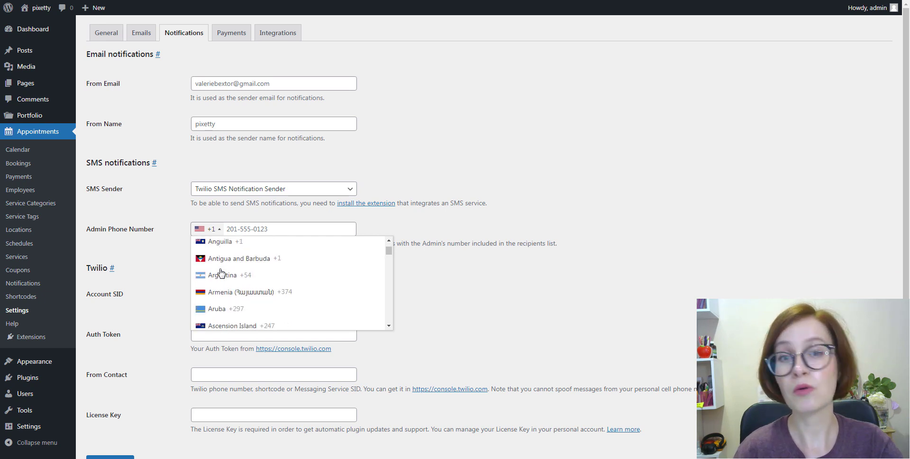
scroll(220, 273, "down", 8)
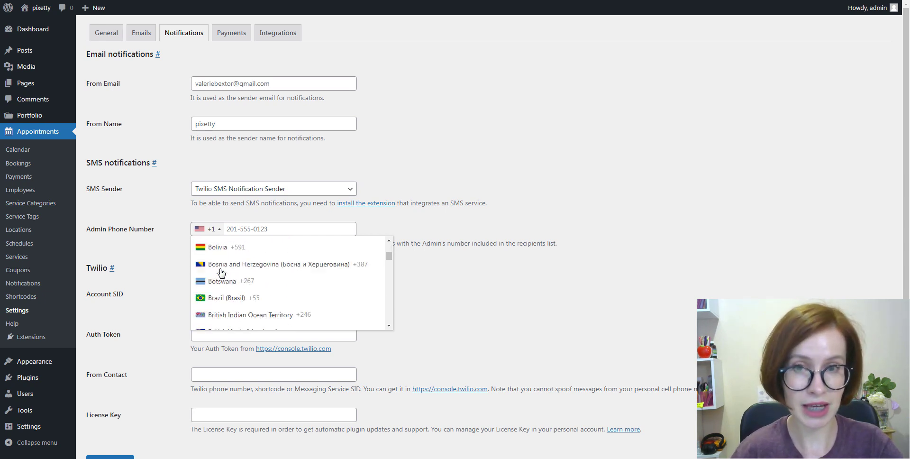
scroll(221, 272, "down", 10)
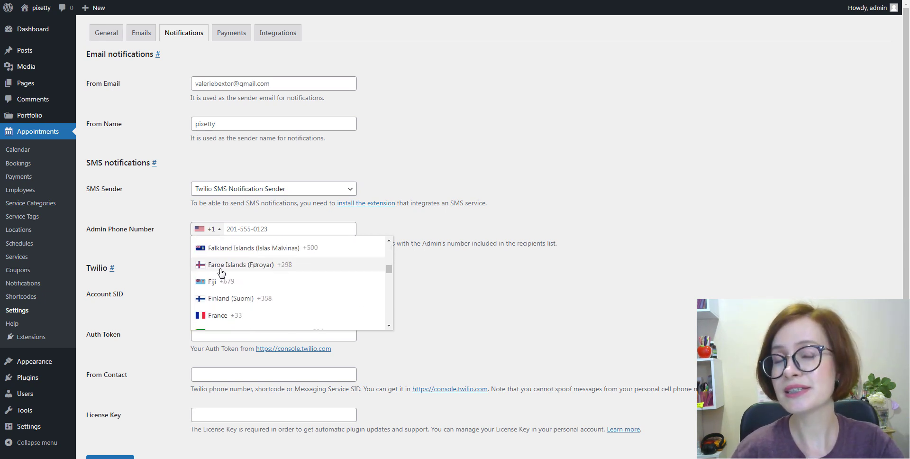
scroll(221, 271, "down", 8)
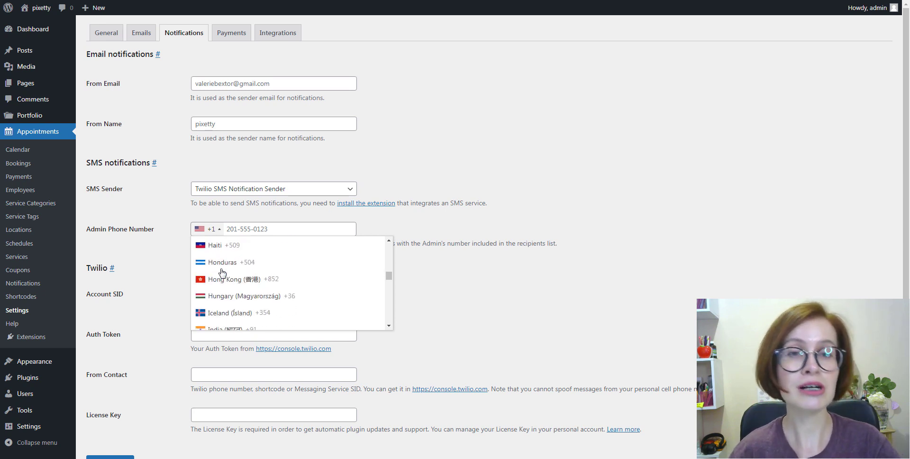
scroll(222, 271, "down", 10)
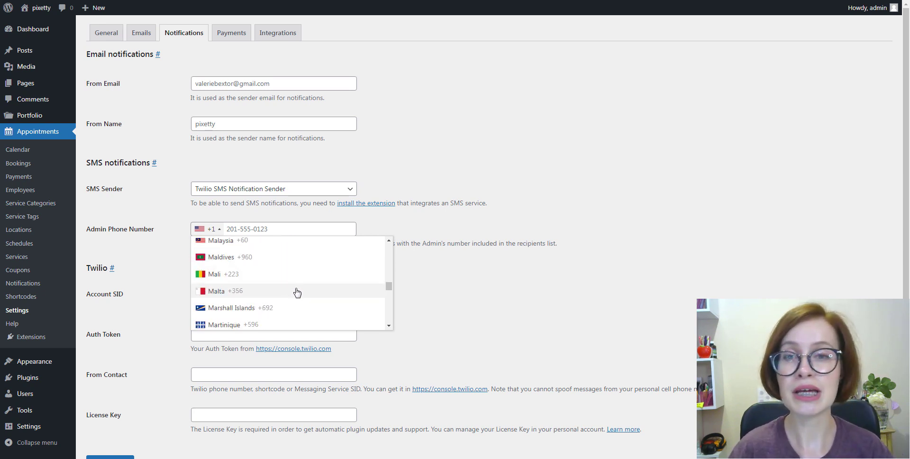
left_click(300, 247)
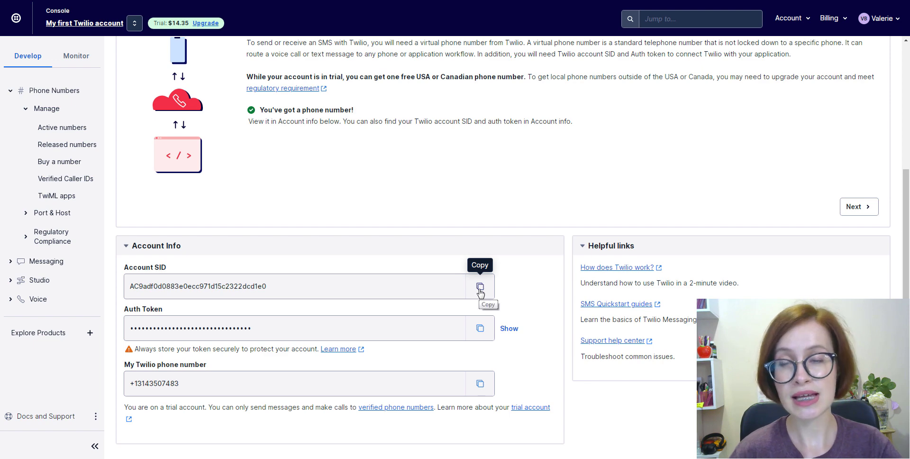
Copy the Twilio Account SID and Auth Token into their WordPress fields
left_click(480, 287)
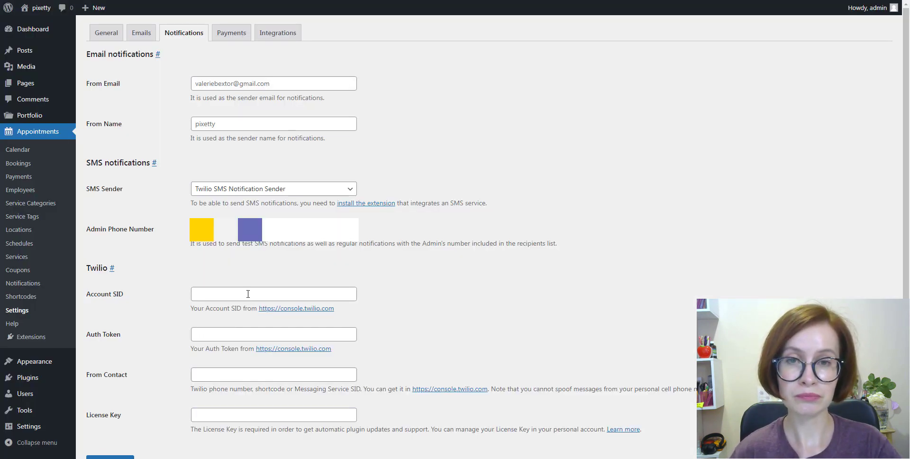
left_click(248, 293)
right_click(249, 294)
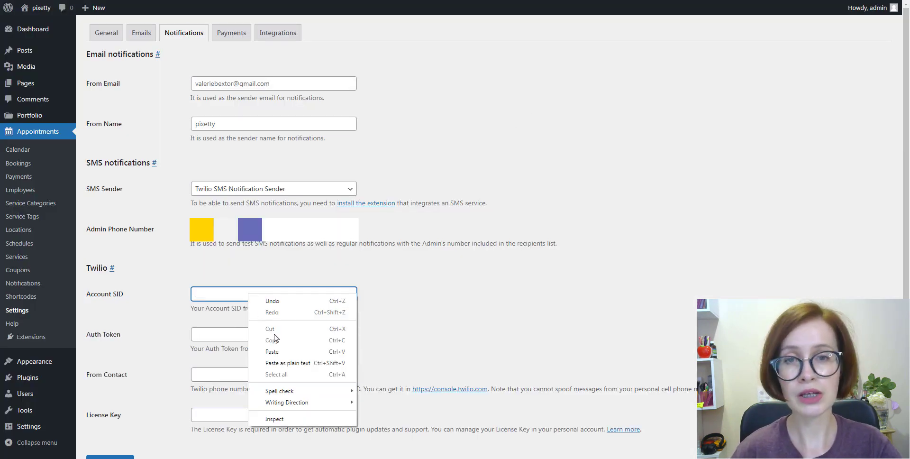
left_click(281, 355)
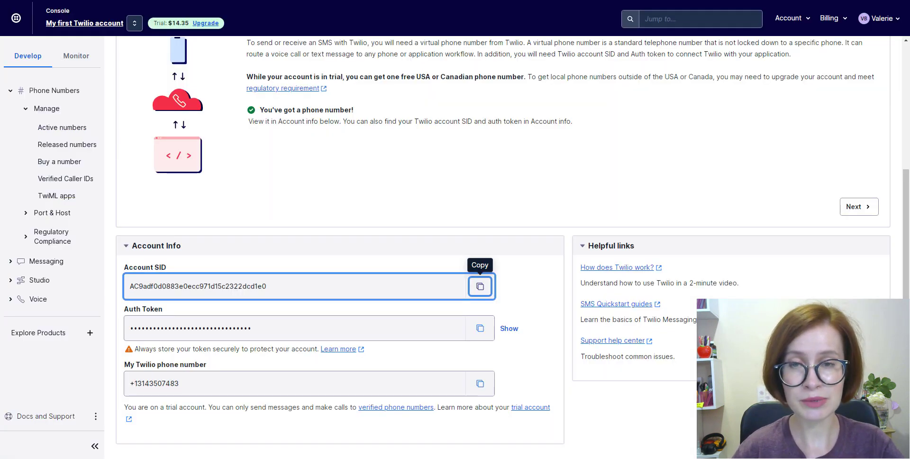
left_click(480, 328)
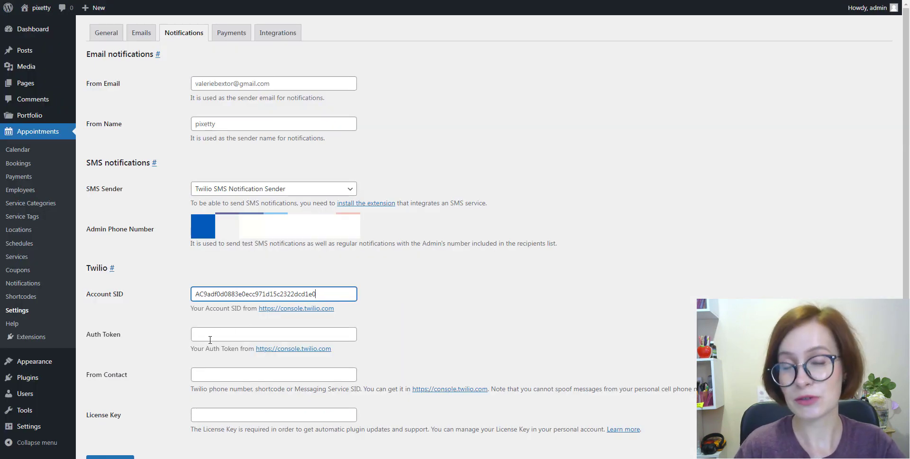
right_click(212, 334)
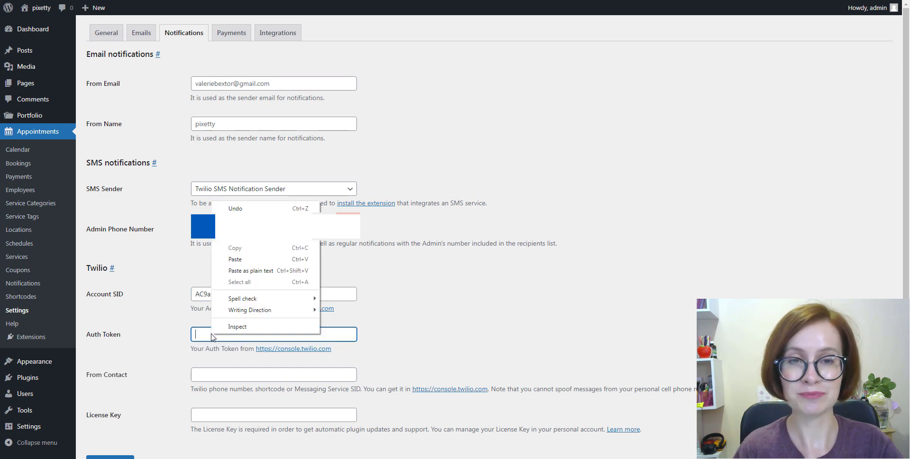
left_click(235, 259)
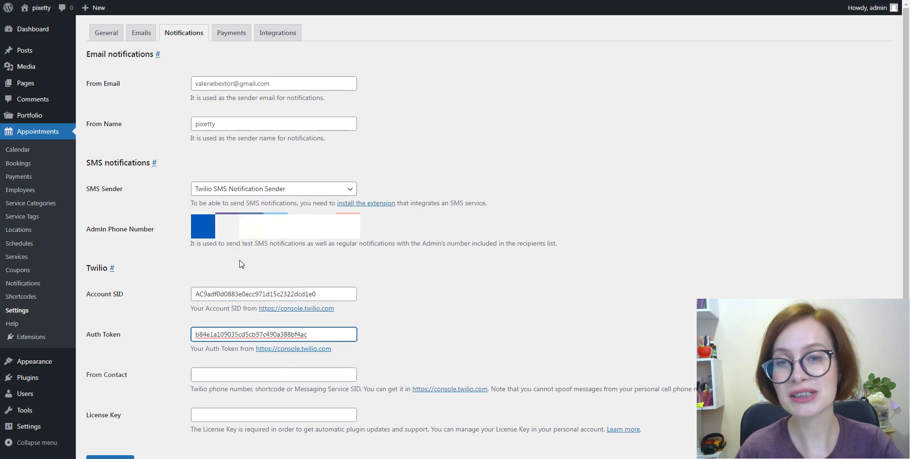
left_click(390, 350)
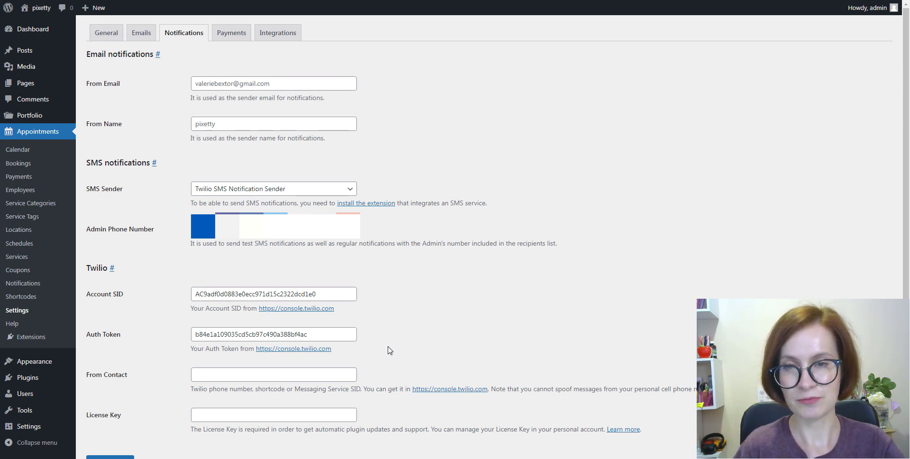
Paste the Twilio phone number into the From Contact field
key("ctrl+Tab")
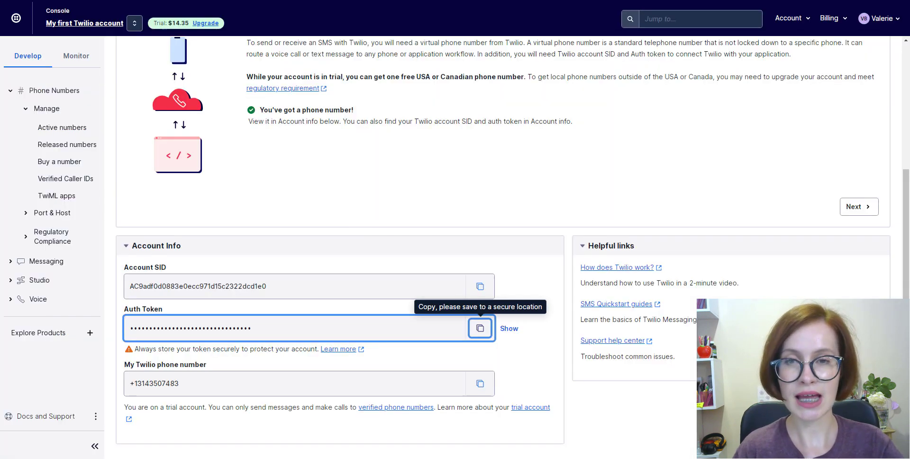
left_click(479, 384)
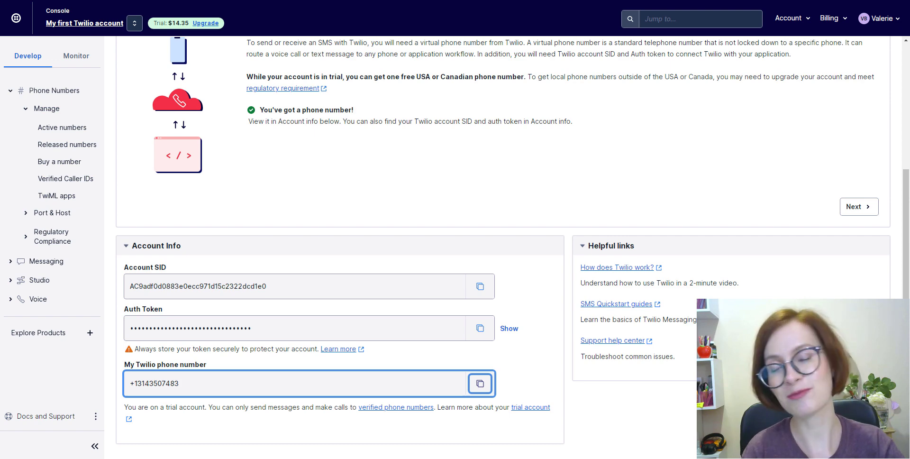
left_click(550, 1)
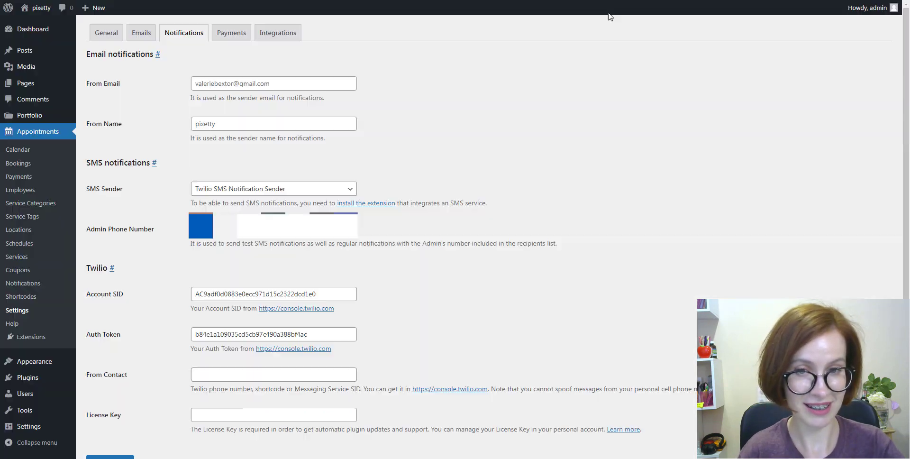
right_click(207, 375)
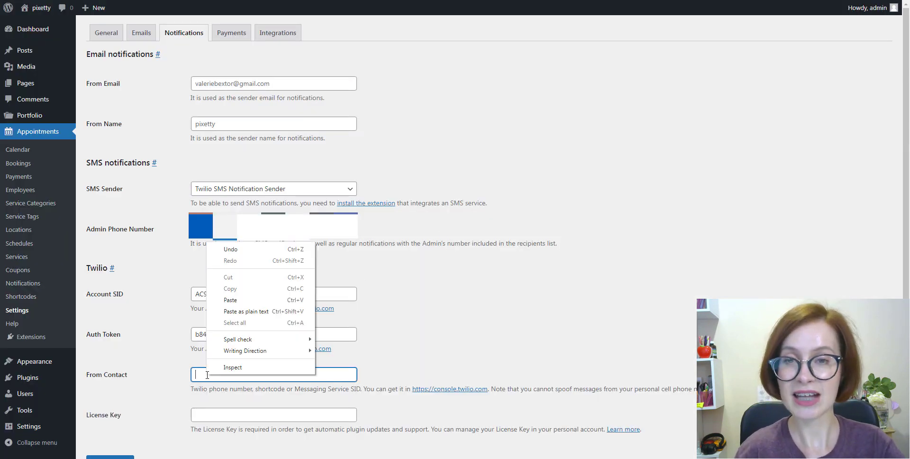
left_click(225, 299)
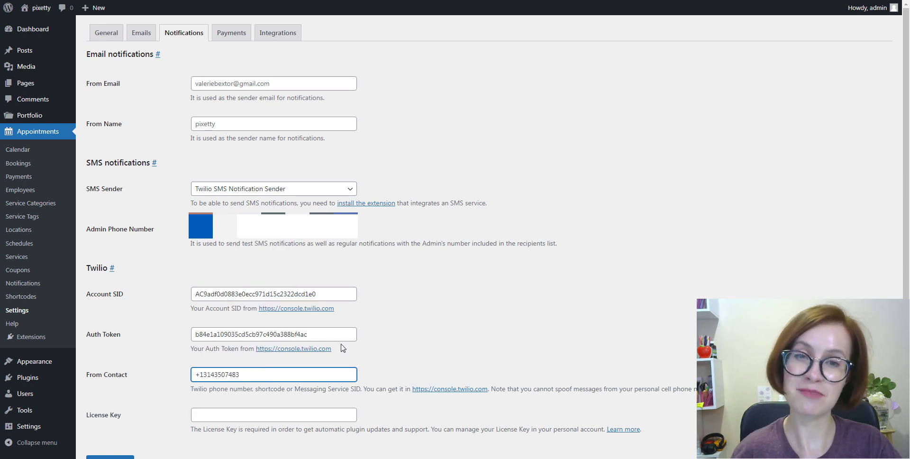
Paste the licence key into the License Key field and save the settings
scroll(352, 356, "down", 1)
left_click(209, 366)
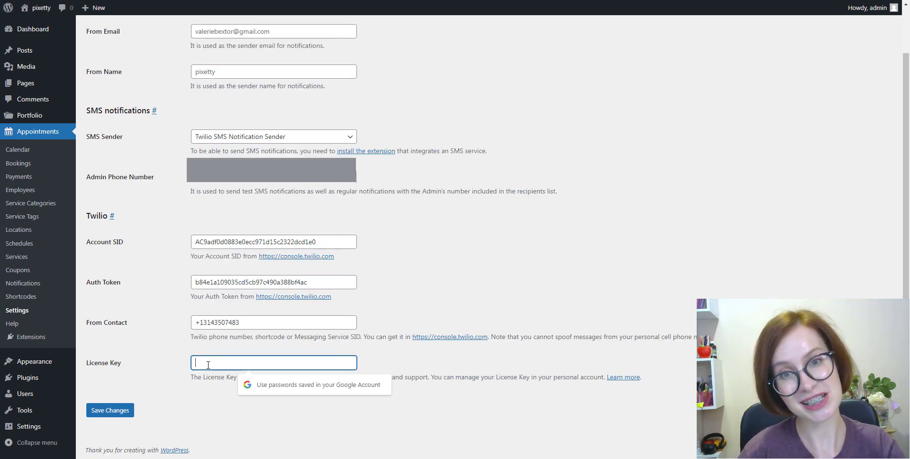
right_click(208, 367)
left_click(252, 295)
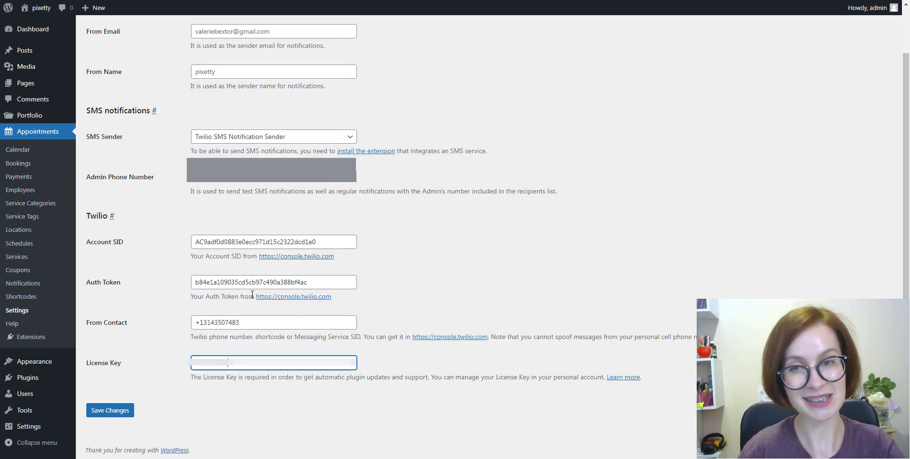
left_click(106, 414)
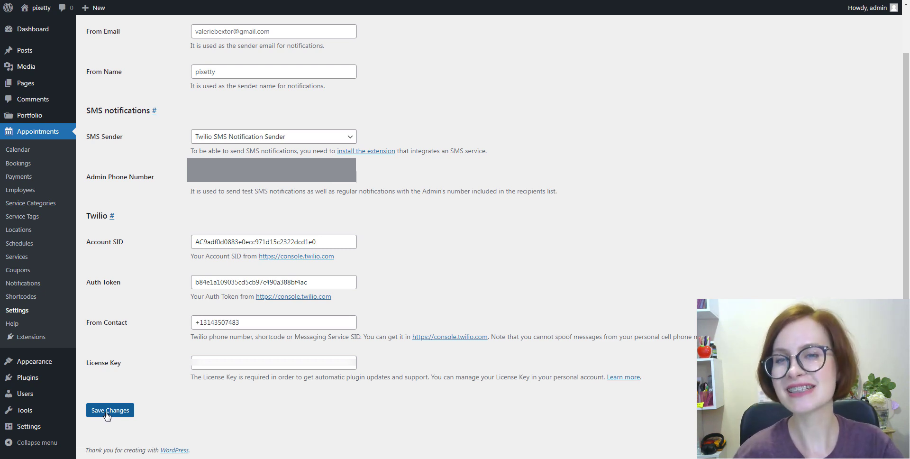
left_click(107, 415)
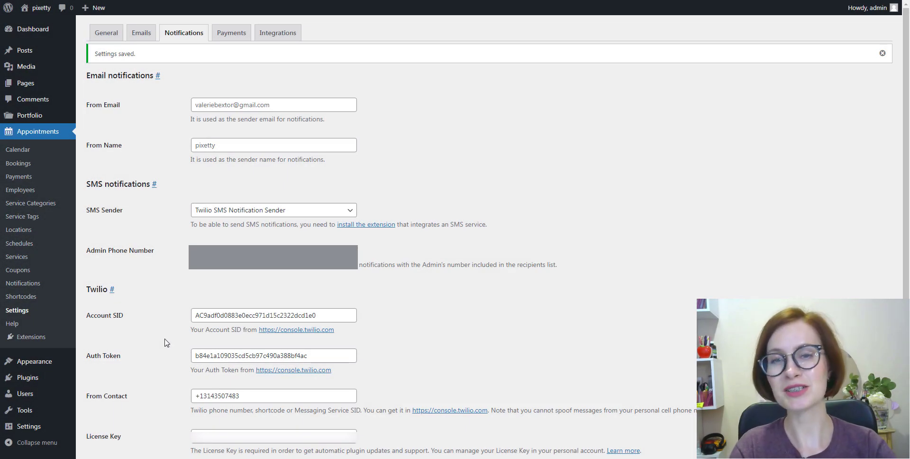
Create a new booking notification titled 'Test1'
left_click(21, 289)
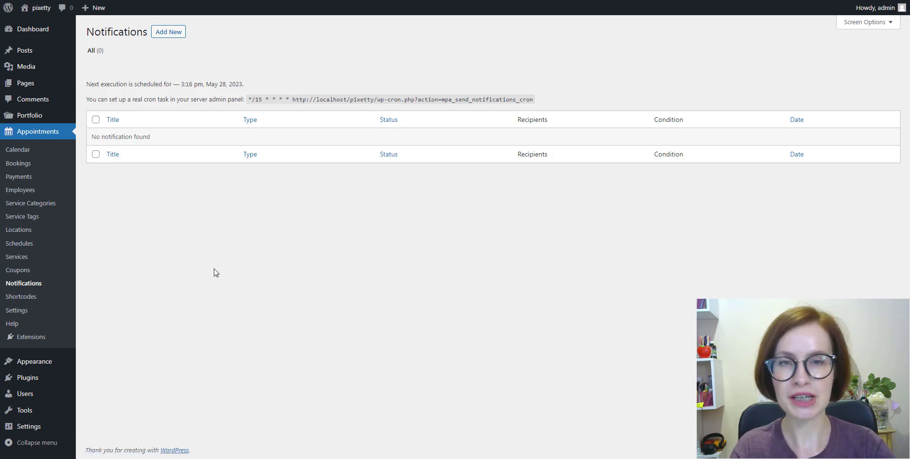
left_click(169, 33)
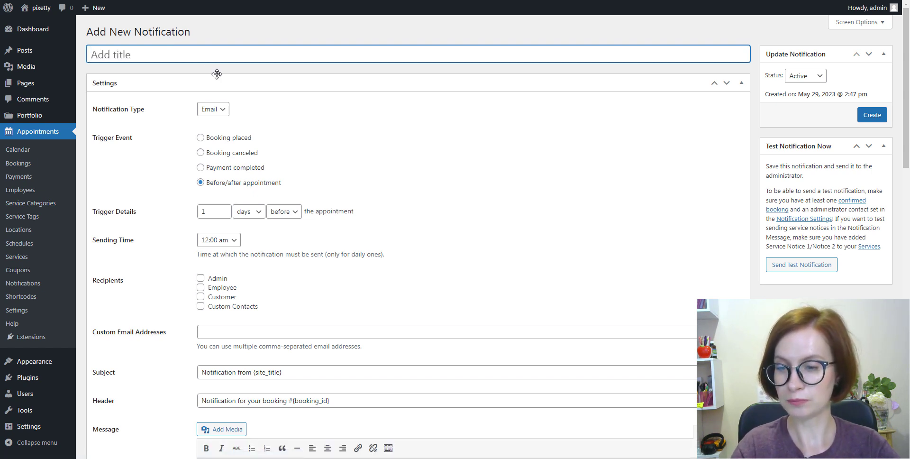
type("Test")
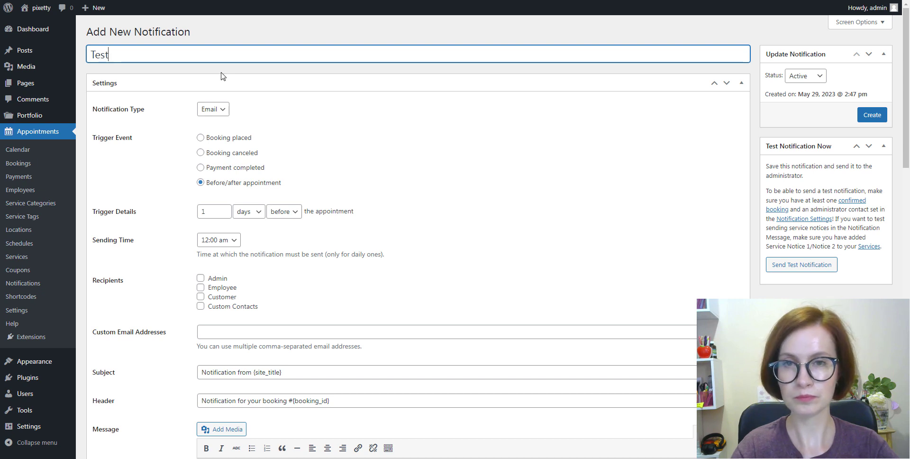
type("1")
left_click(291, 108)
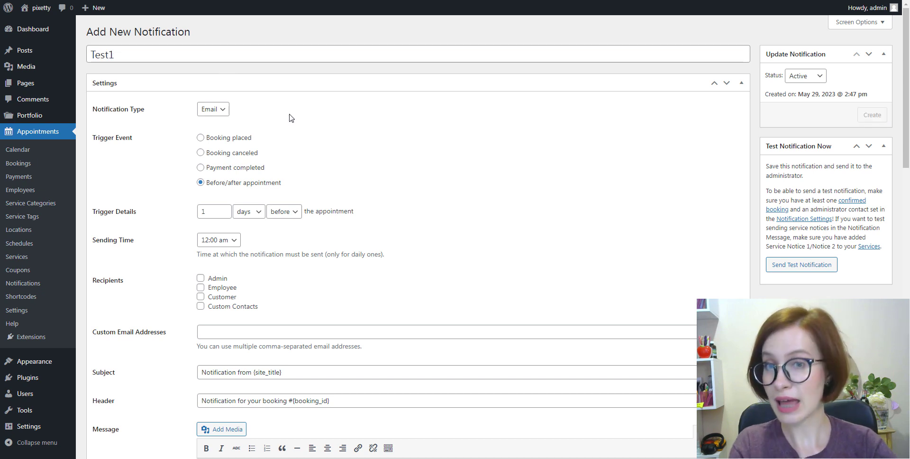
Make it an SMS on Booking placed, sent to admin, employee and customer
left_click(217, 109)
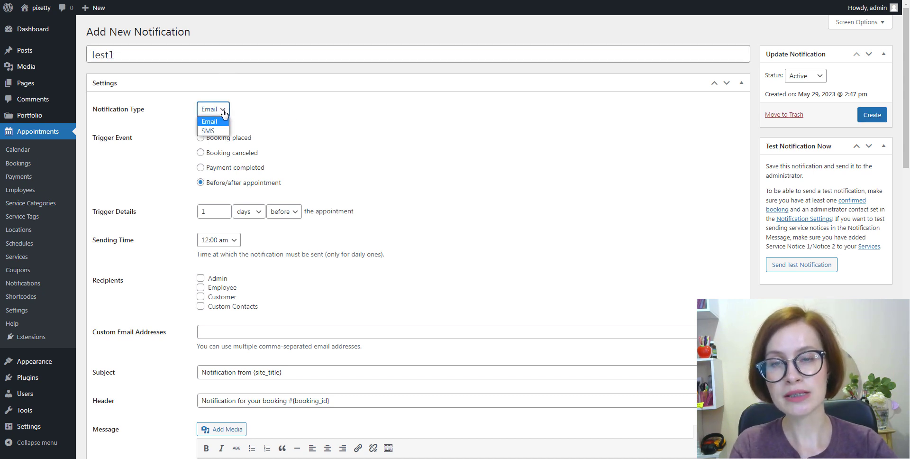
left_click(222, 132)
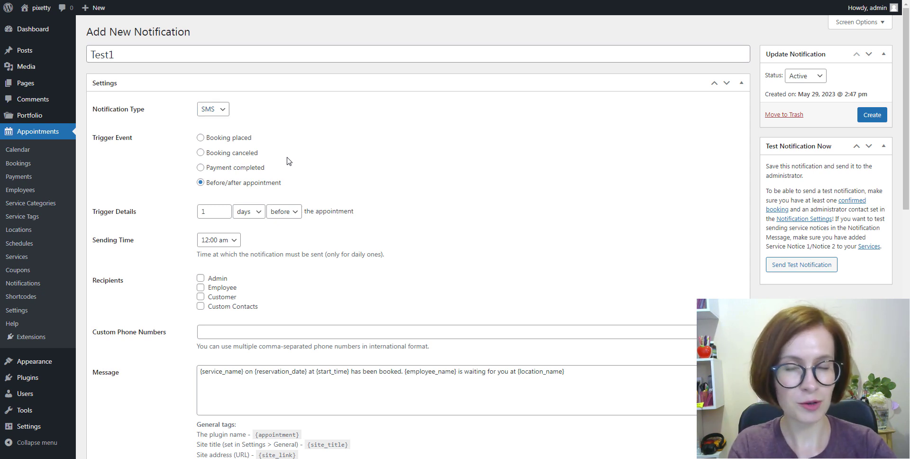
left_click(200, 138)
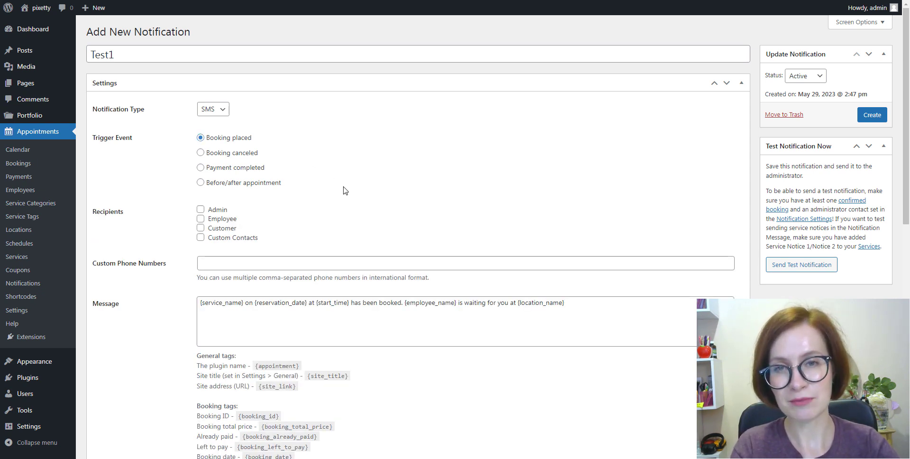
left_click(201, 212)
left_click(201, 219)
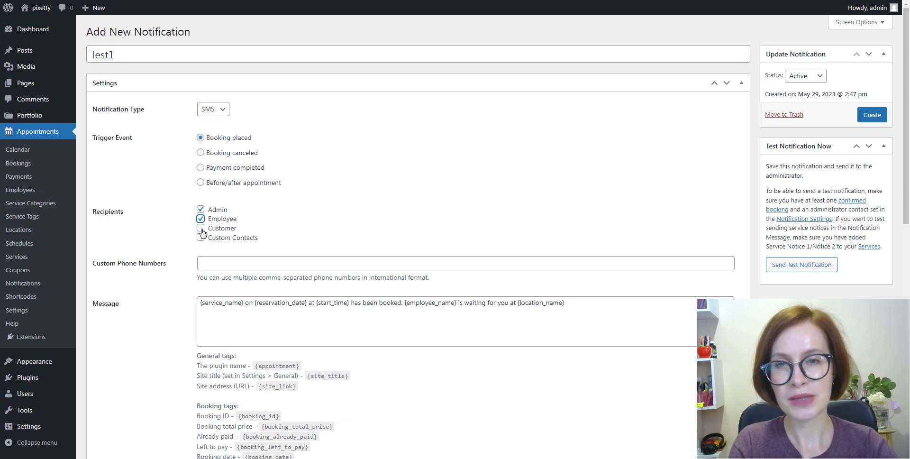
left_click(202, 230)
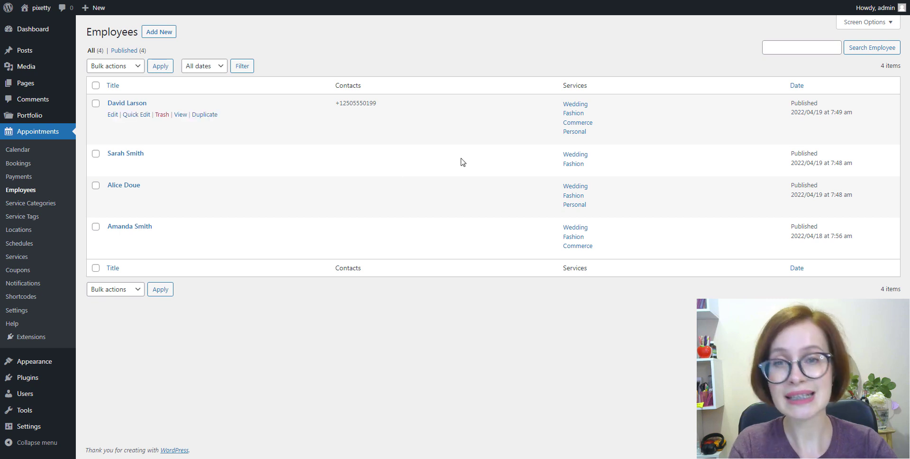
Edit the first employee and scroll to the Contact Information phone number
left_click(112, 115)
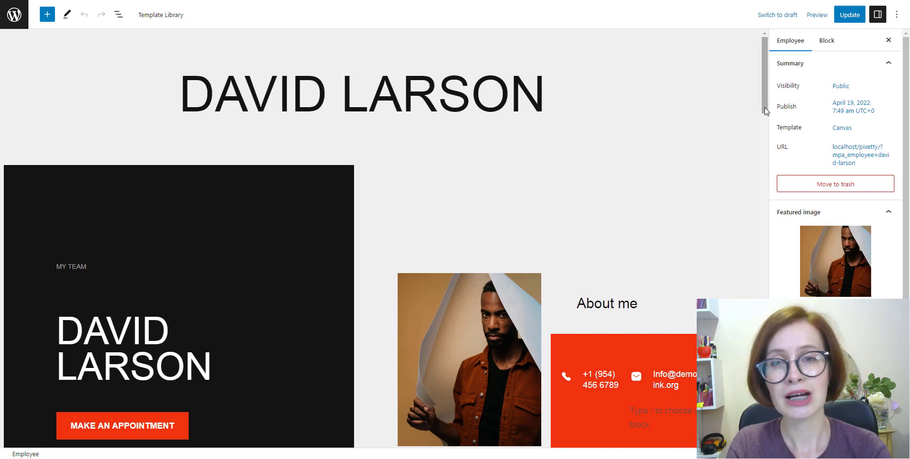
scroll(767, 114, "down", 4)
scroll(771, 179, "down", 18)
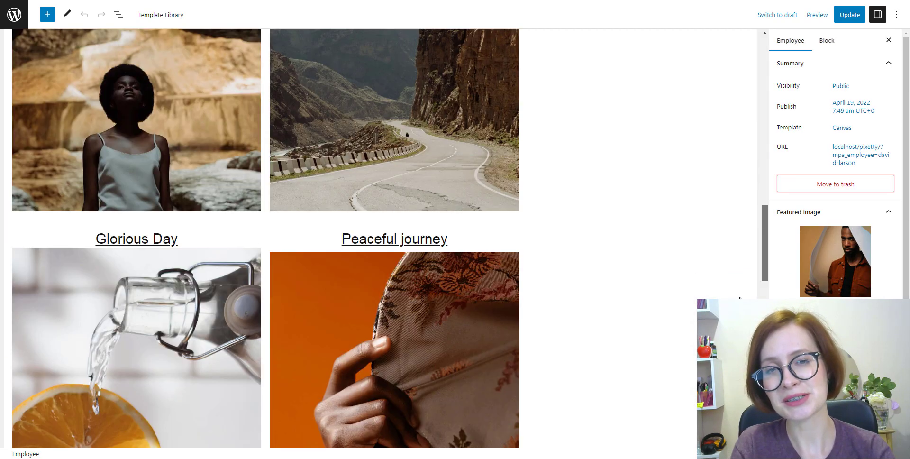
scroll(379, 237, "down", 10)
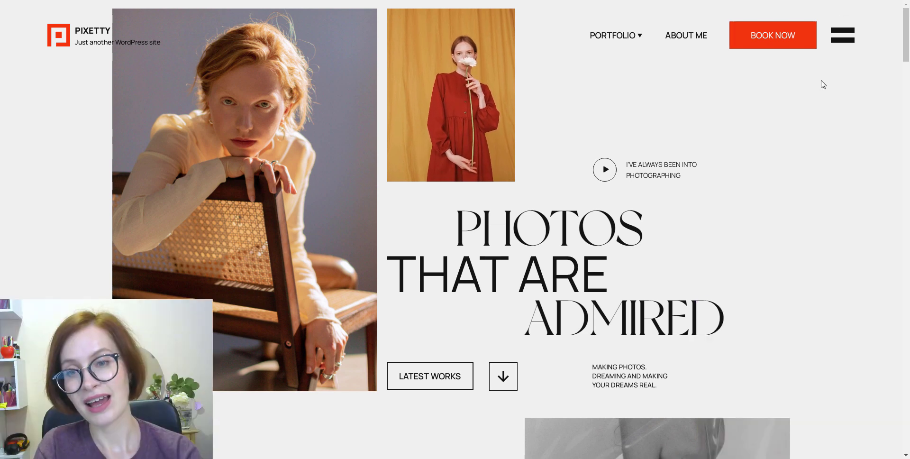
Start a booking on the front end and choose the Wedding service
left_click(766, 44)
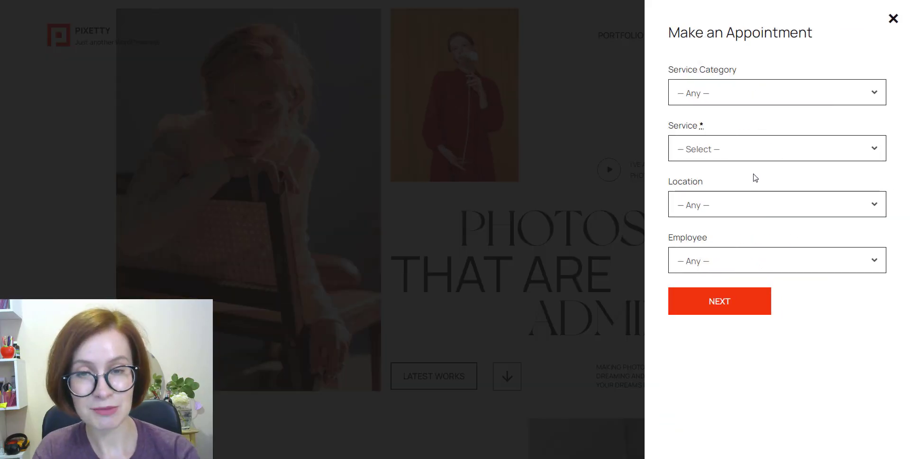
left_click(777, 151)
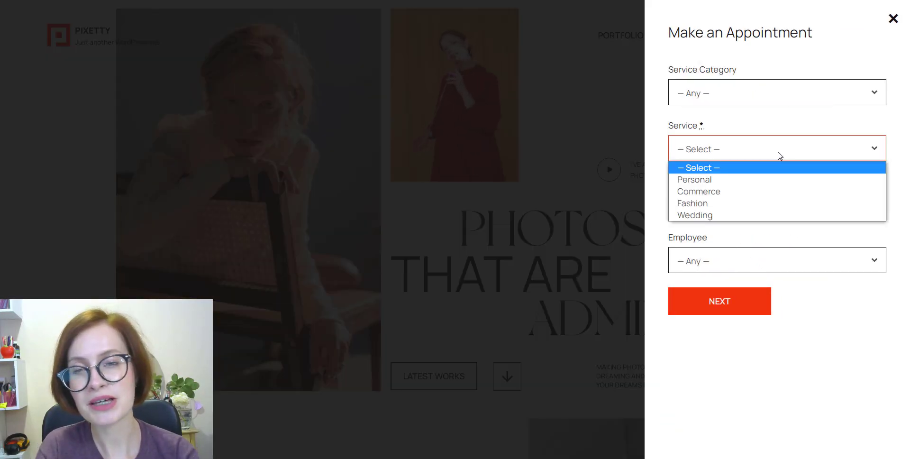
left_click(772, 215)
left_click(724, 312)
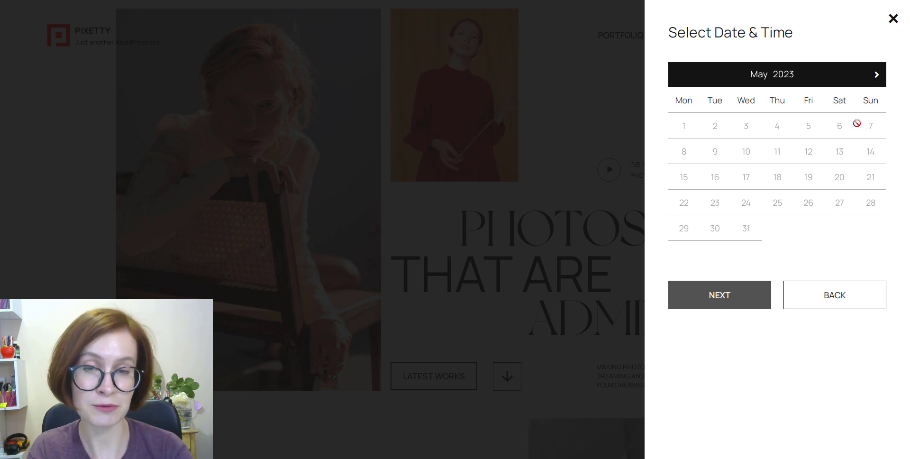
Pick June 30, 2023 at 6:00 AM and proceed to checkout
left_click(877, 75)
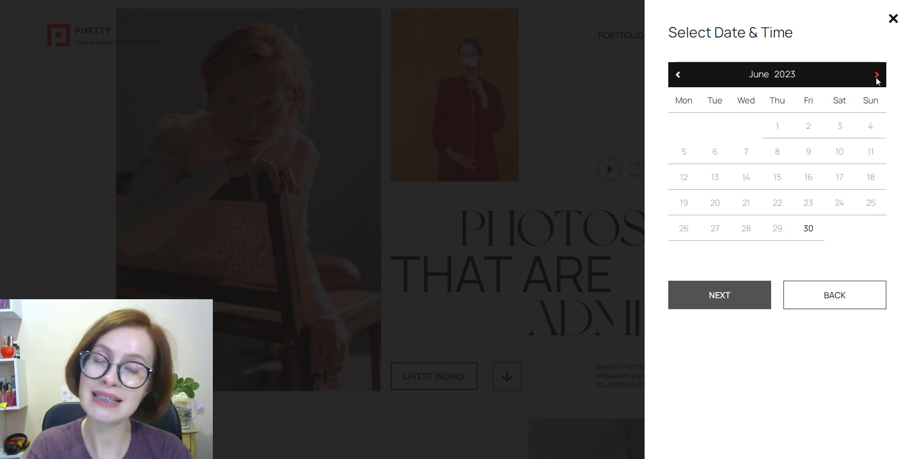
left_click(802, 232)
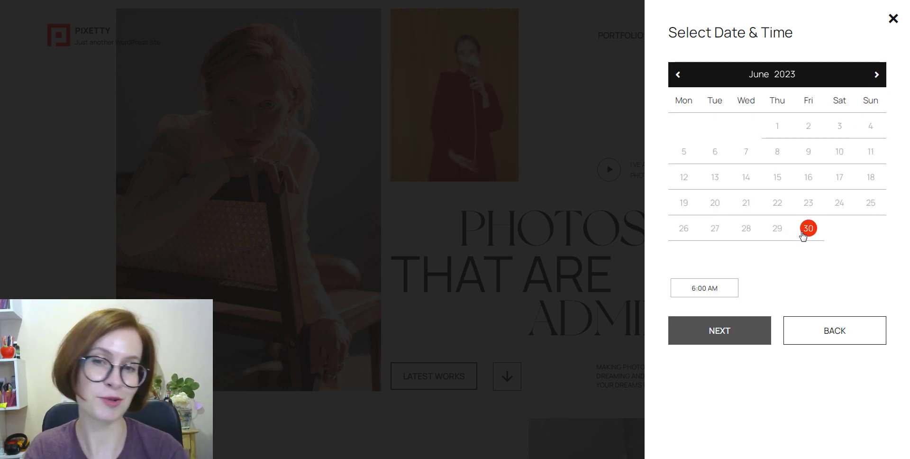
left_click(722, 290)
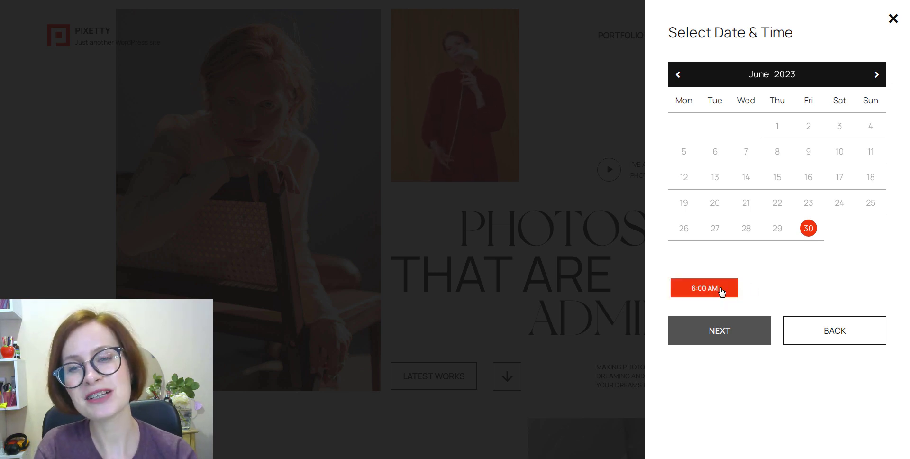
left_click(729, 341)
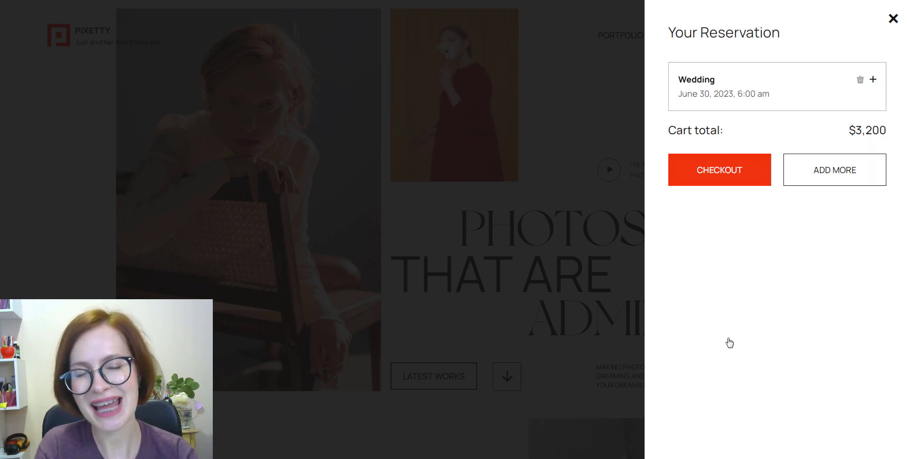
left_click(737, 171)
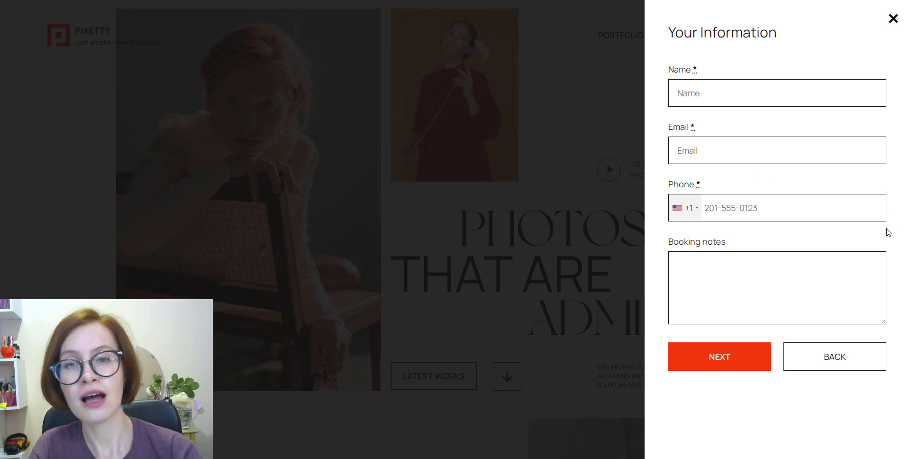
Open the phone country-code list on the customer form and scroll through it
left_click(694, 211)
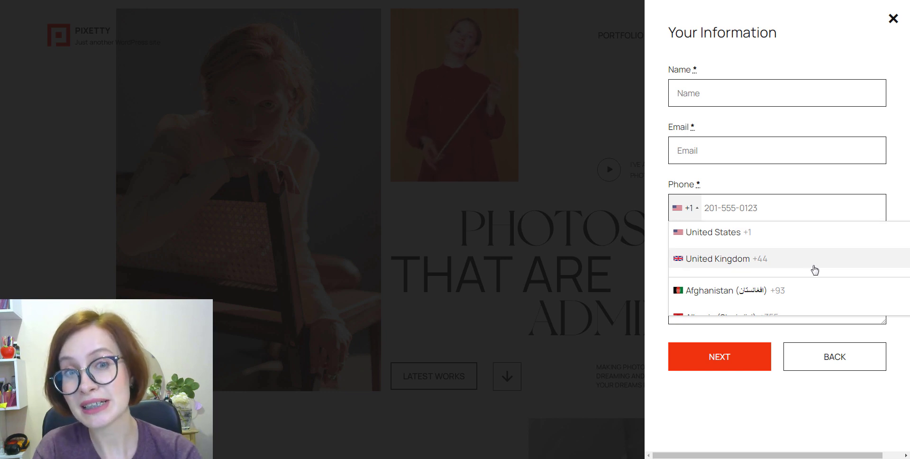
scroll(814, 269, "down", 5)
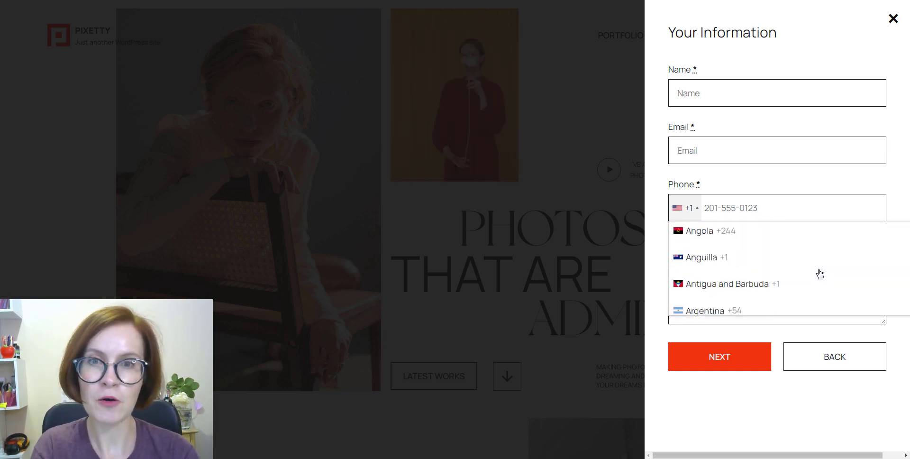
scroll(820, 274, "down", 12)
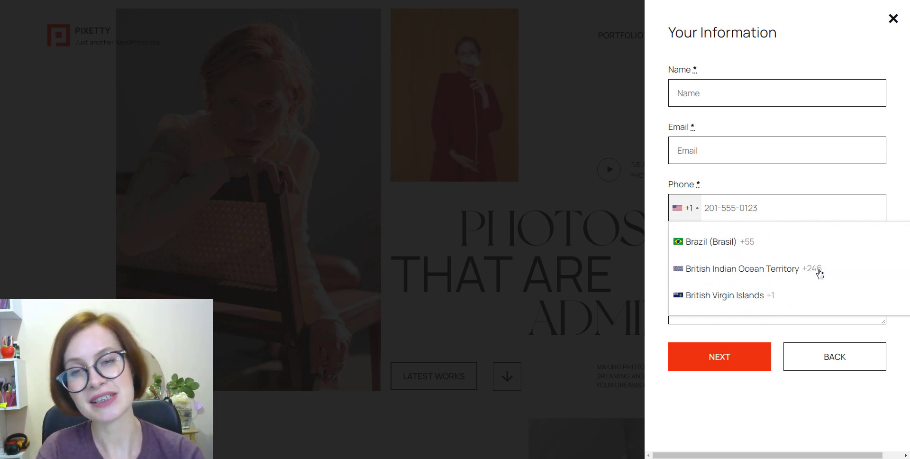
scroll(820, 273, "down", 12)
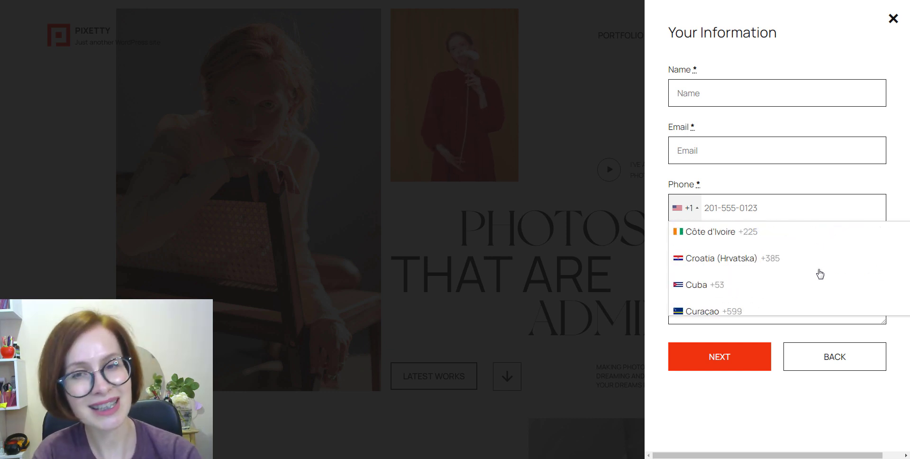
scroll(820, 273, "down", 12)
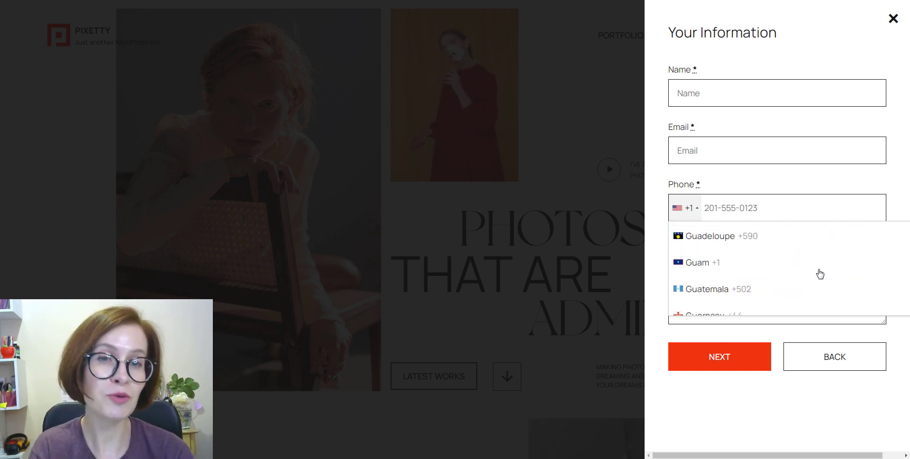
scroll(820, 274, "down", 12)
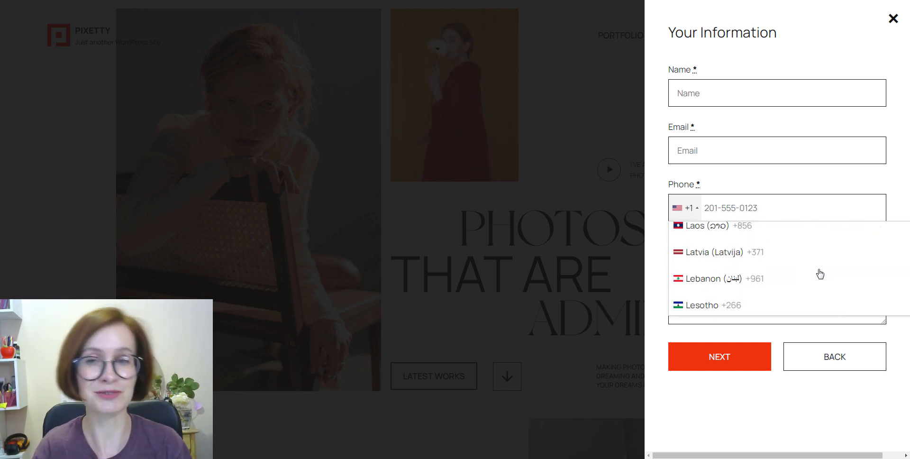
scroll(820, 273, "down", 10)
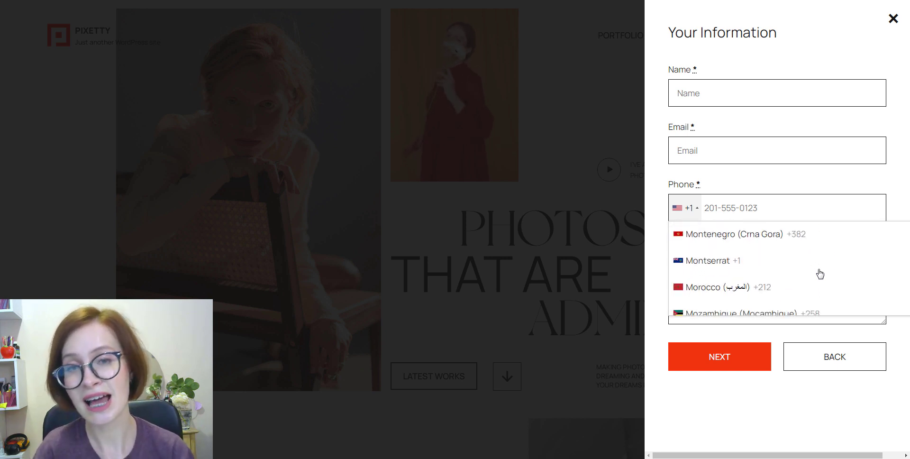
scroll(820, 274, "down", 12)
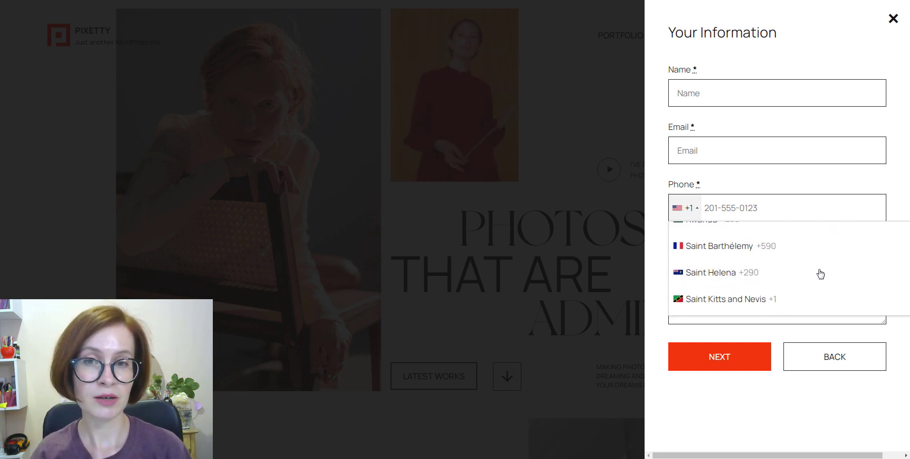
scroll(820, 273, "down", 12)
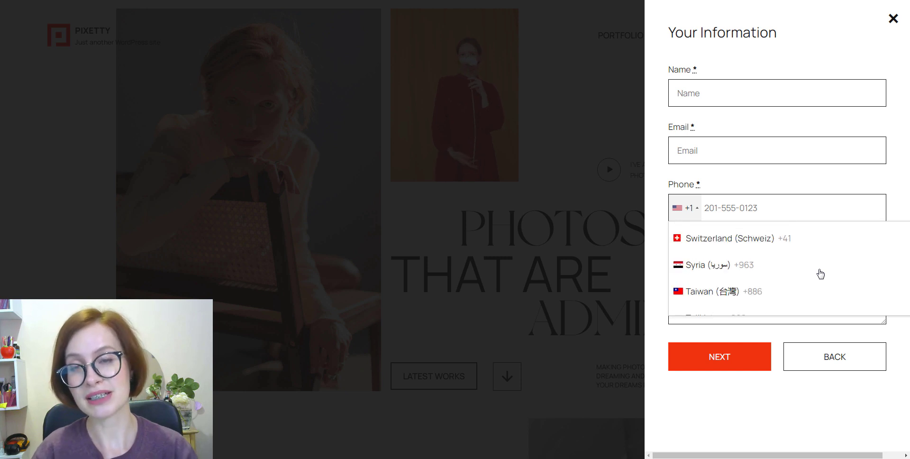
scroll(820, 273, "down", 5)
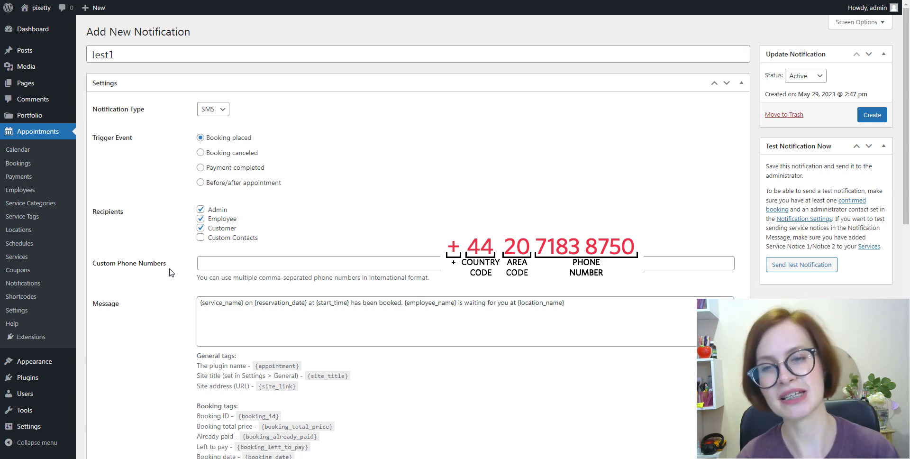
Review the Test1 settings and tag list, then create the notification
scroll(331, 273, "down", 3)
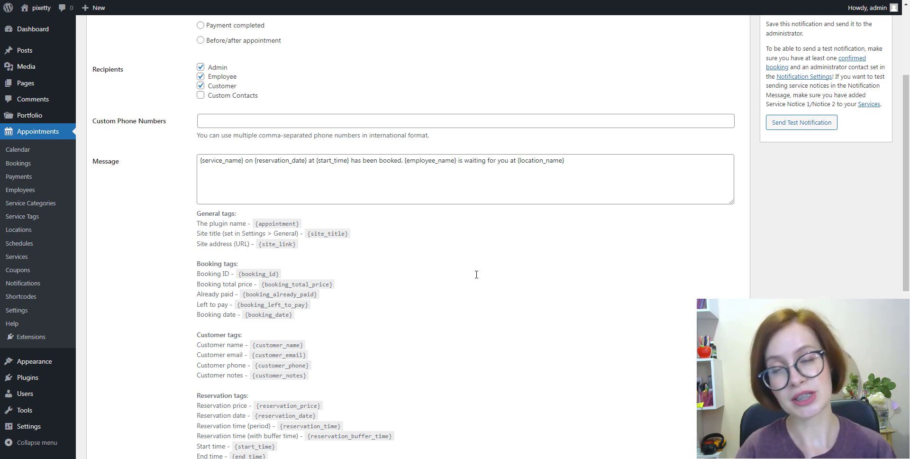
scroll(476, 275, "down", 7)
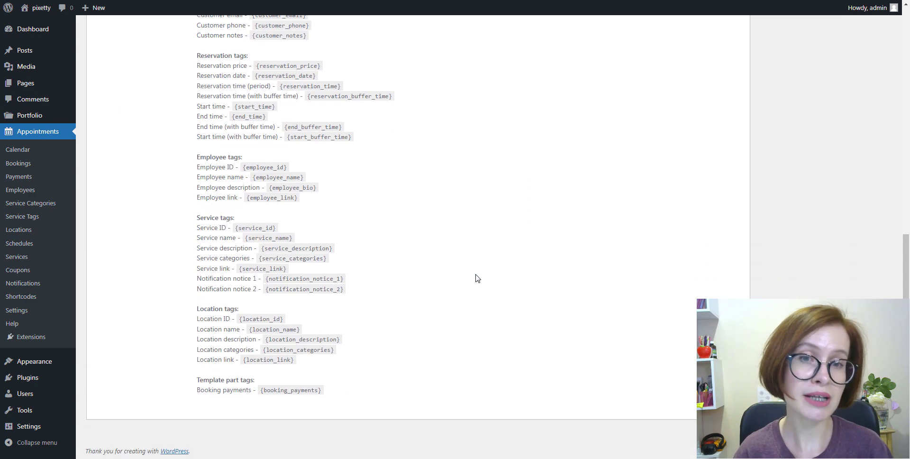
scroll(476, 278, "up", 4)
scroll(478, 278, "up", 3)
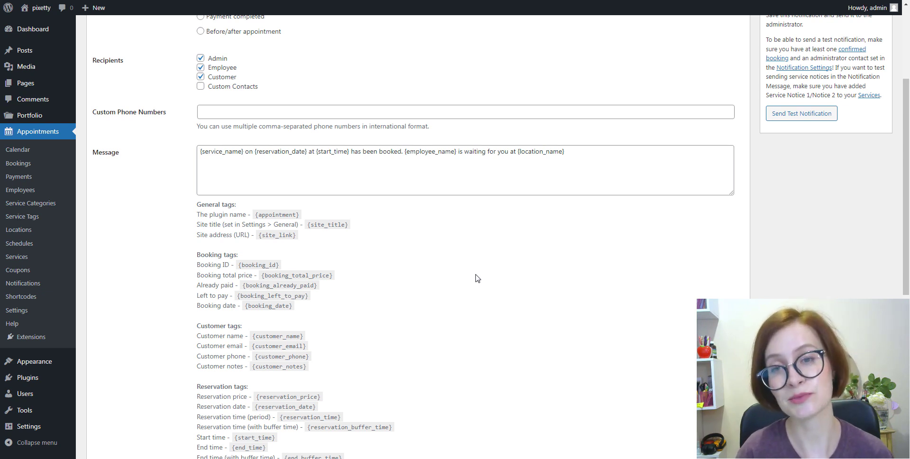
scroll(478, 278, "up", 3)
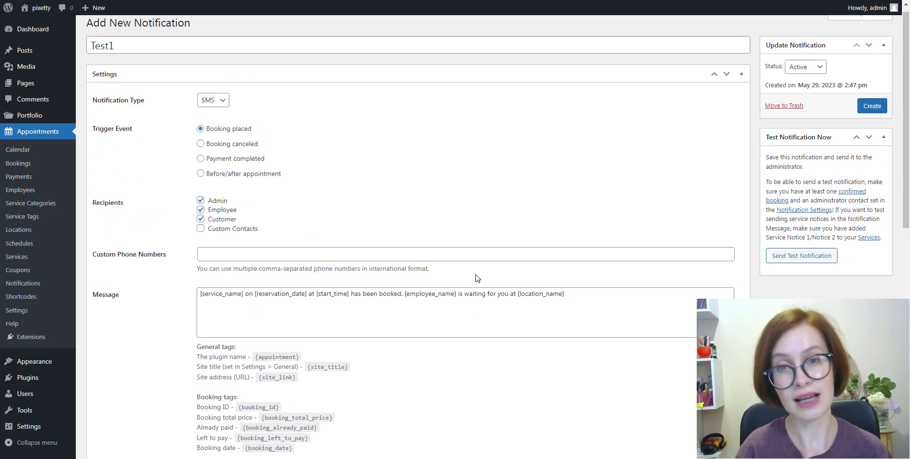
left_click(872, 110)
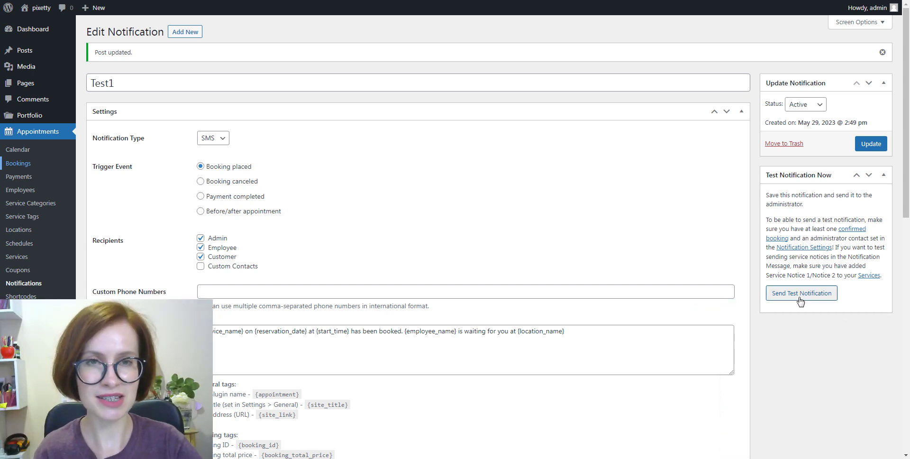
Send a test SMS of the Test1 notification from the Test Notification Now box
left_click(801, 293)
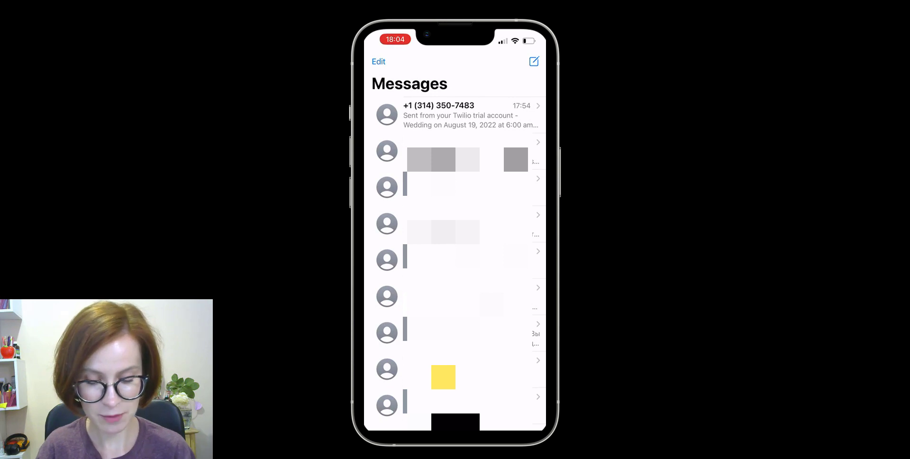
Open the Twilio text confirming the August 19, 2022 Wedding booking at 6:00 am
left_click(455, 115)
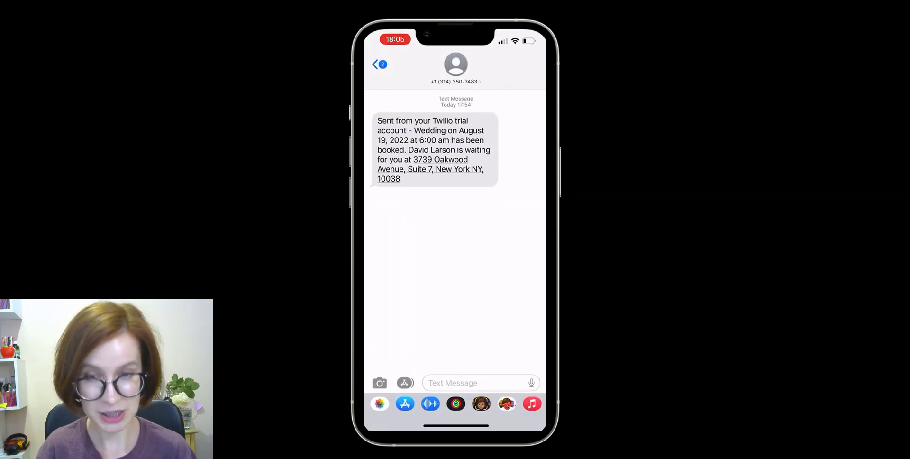